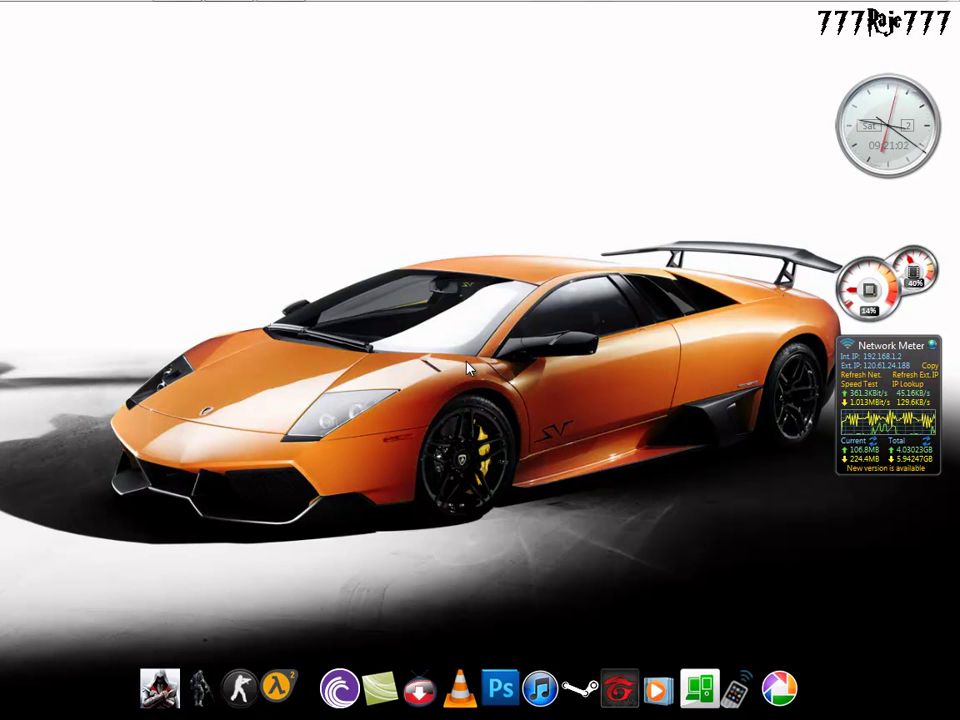
# Step: Launch Photoshop CS5, minimize it, and open the Google home page in Chrome
pyautogui.click(497, 662)
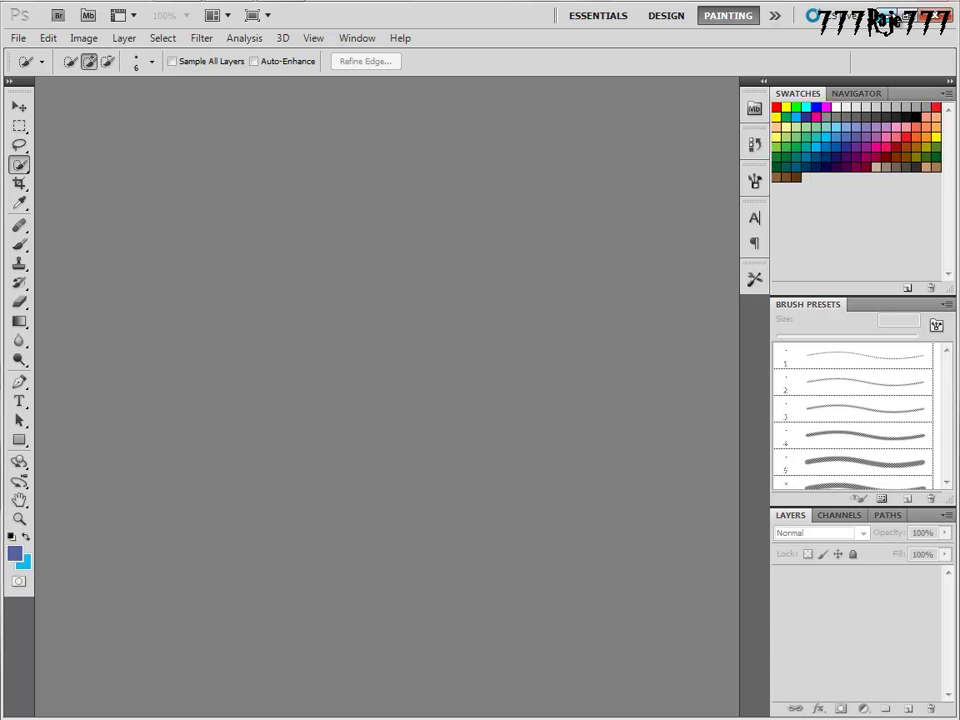
pyautogui.click(893, 13)
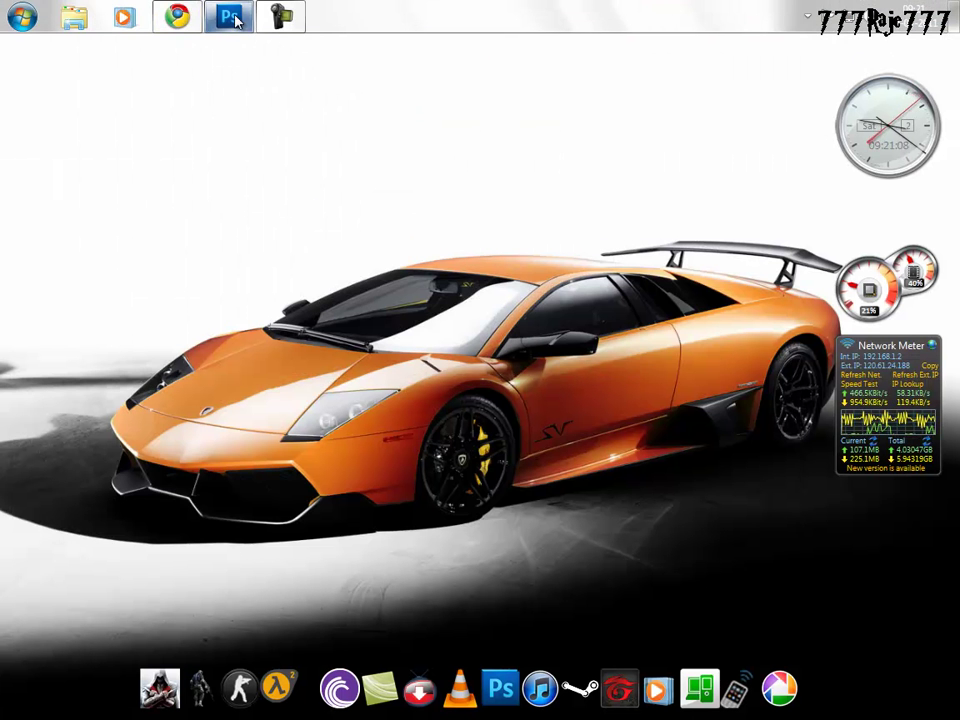
pyautogui.click(178, 8)
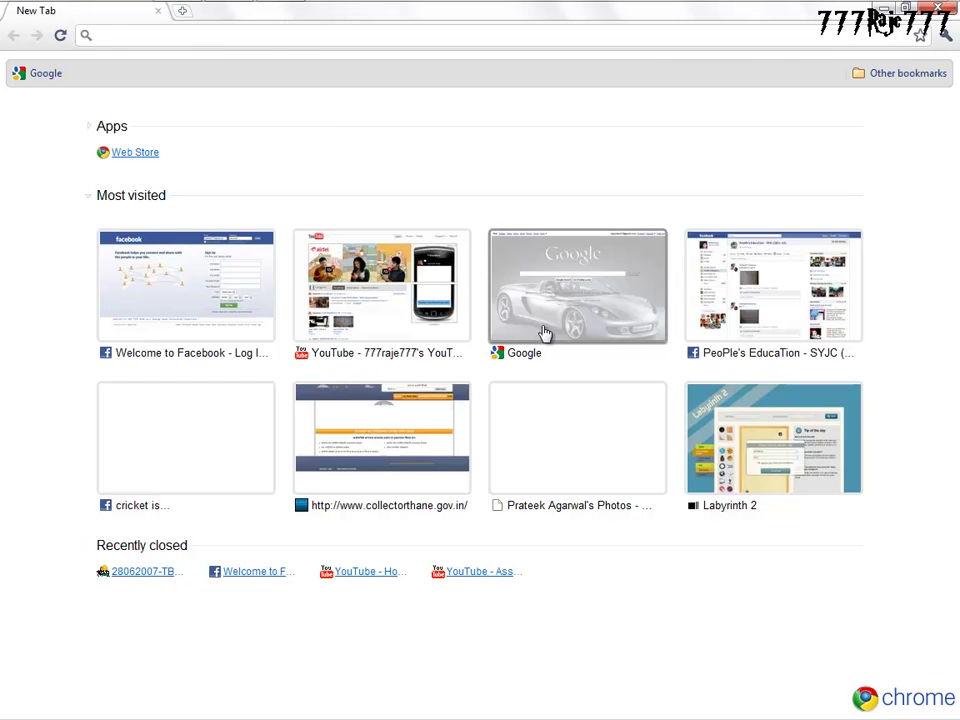
pyautogui.click(545, 330)
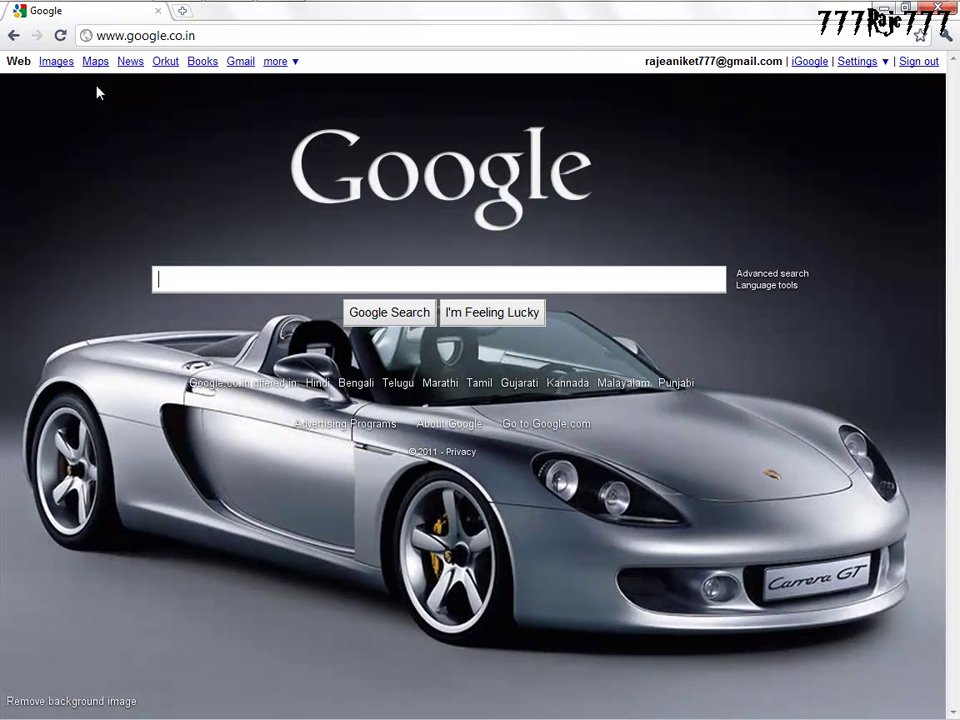
# Step: Search Google Images for 'audi r8 red'
pyautogui.click(56, 61)
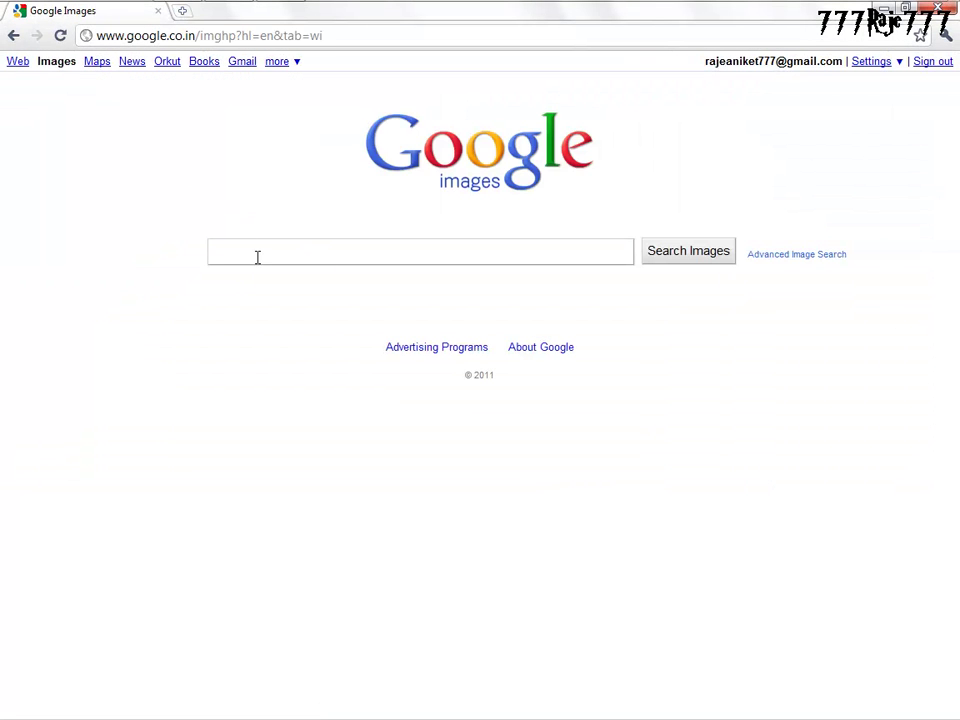
pyautogui.write('Audi')
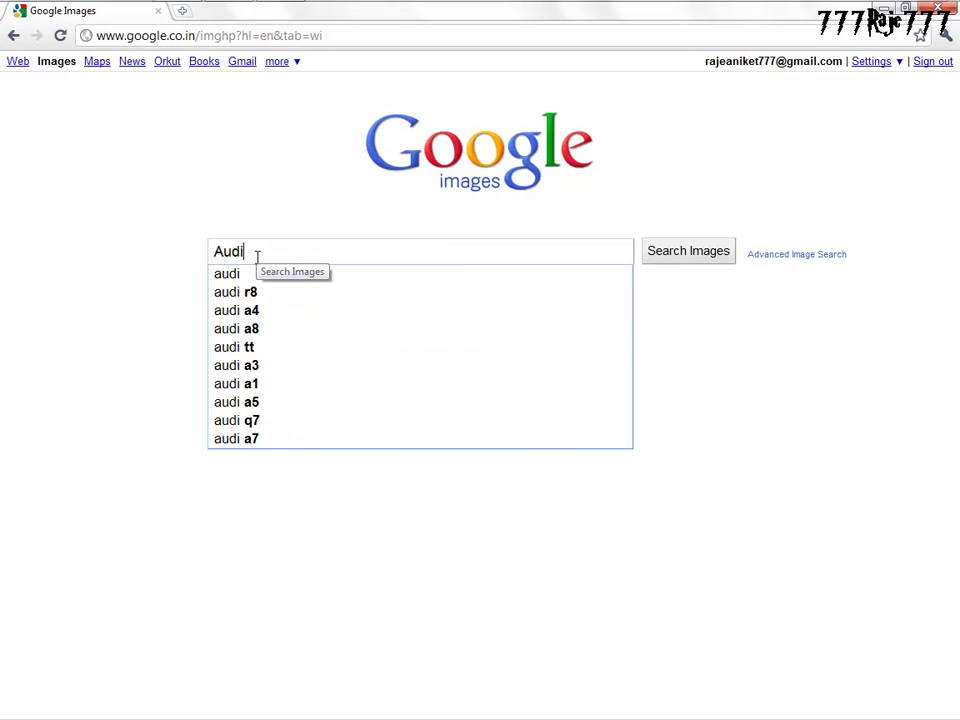
pyautogui.press('Down')
pyautogui.press('Down')
pyautogui.write('r')
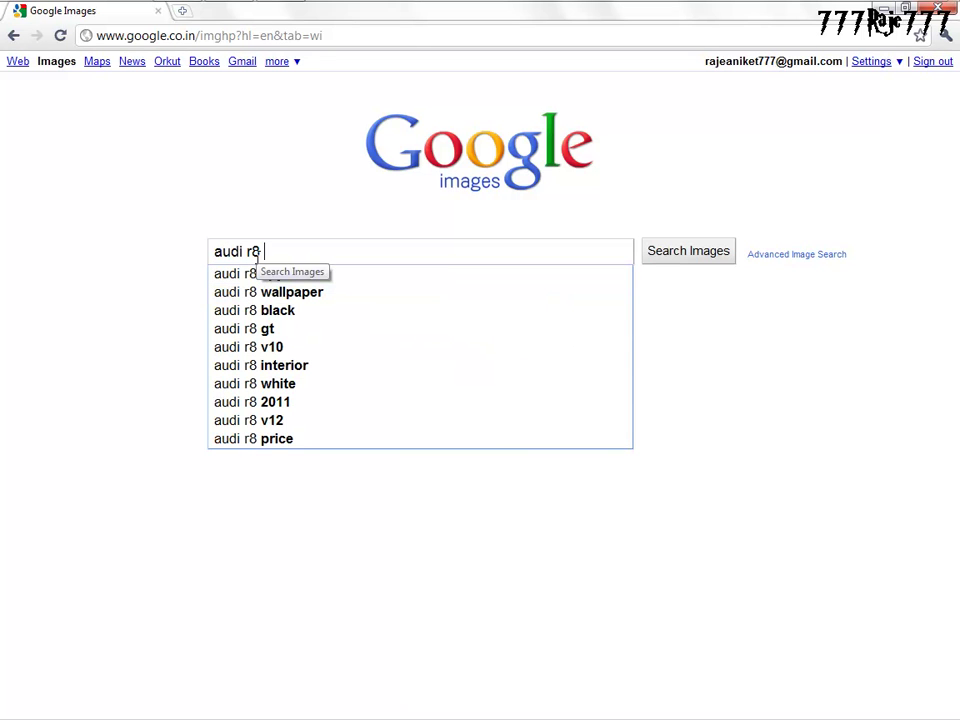
pyautogui.write('ed')
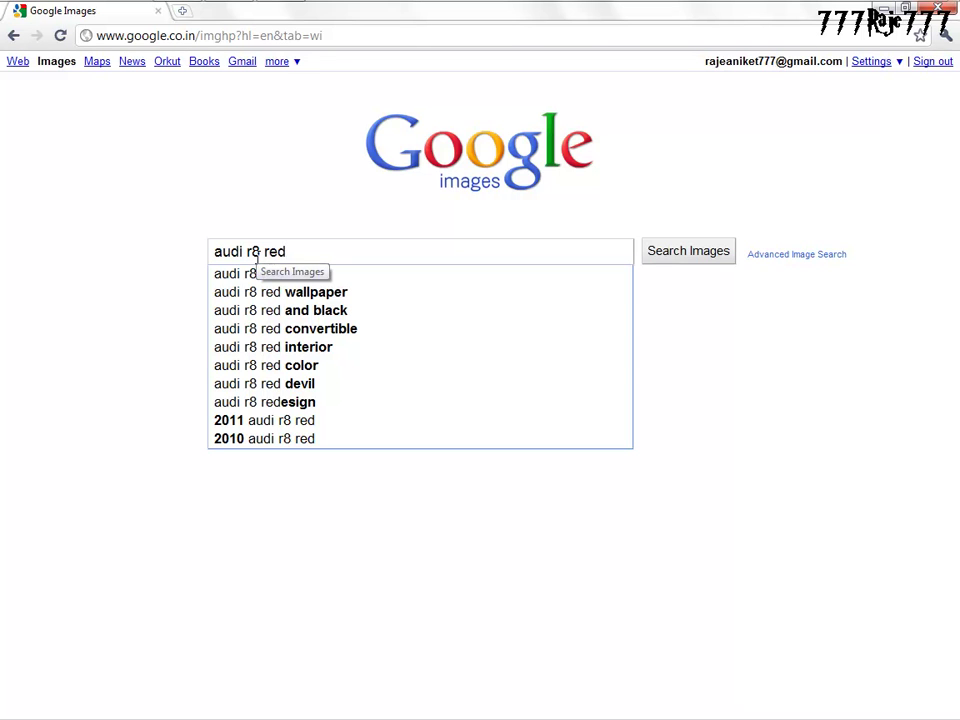
pyautogui.press('Return')
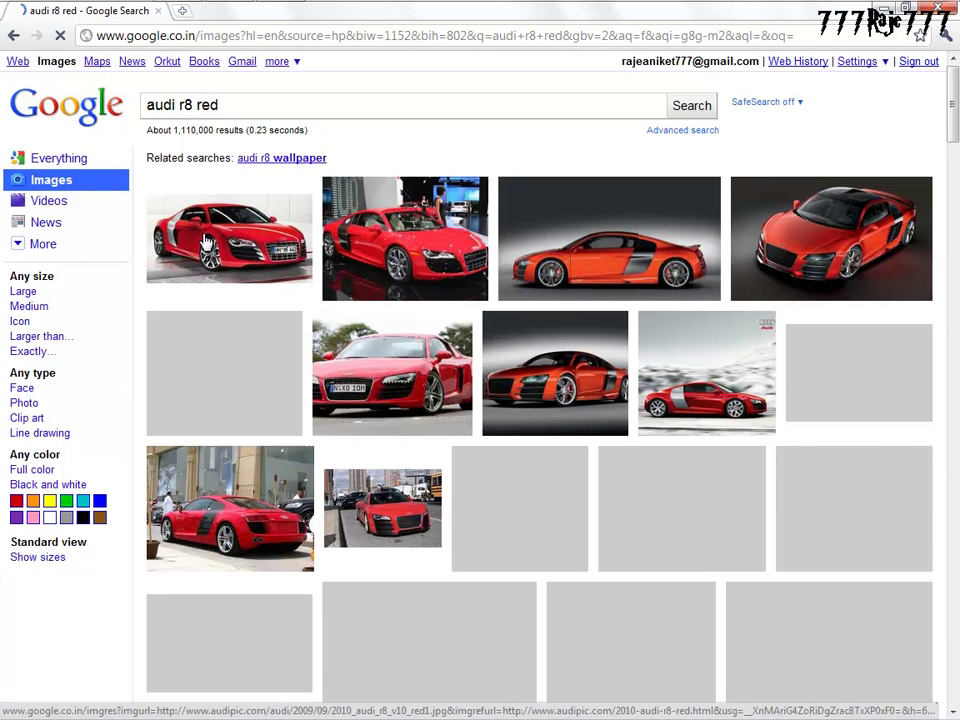
# Step: Save the first result's full-size photo as 2010_audi_r8_v10_red1.jpg in Downloads
pyautogui.click(205, 242)
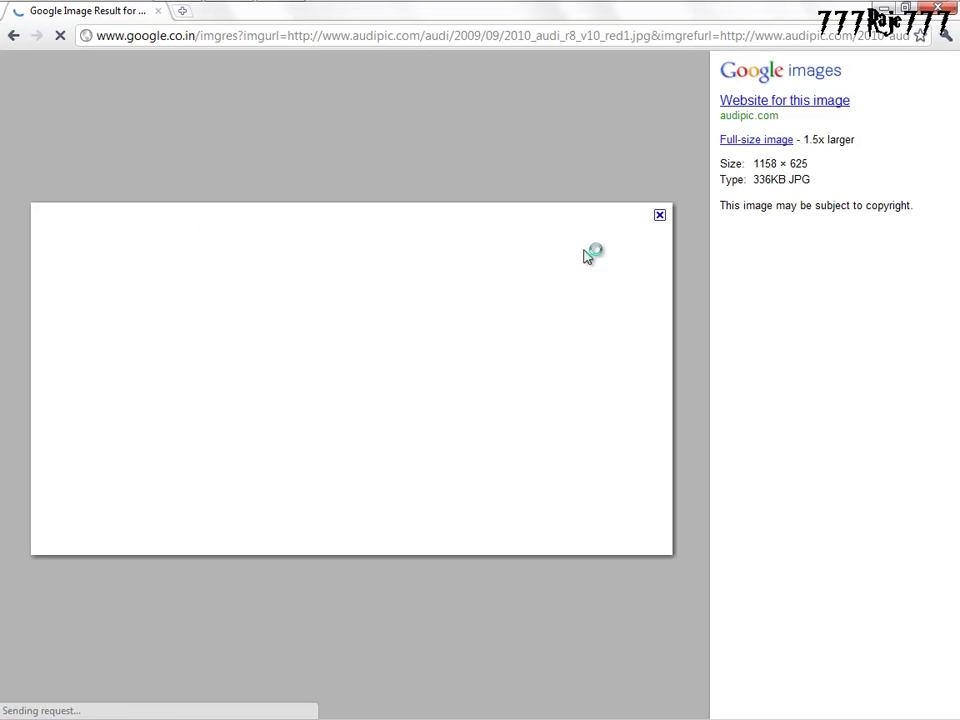
pyautogui.click(760, 140)
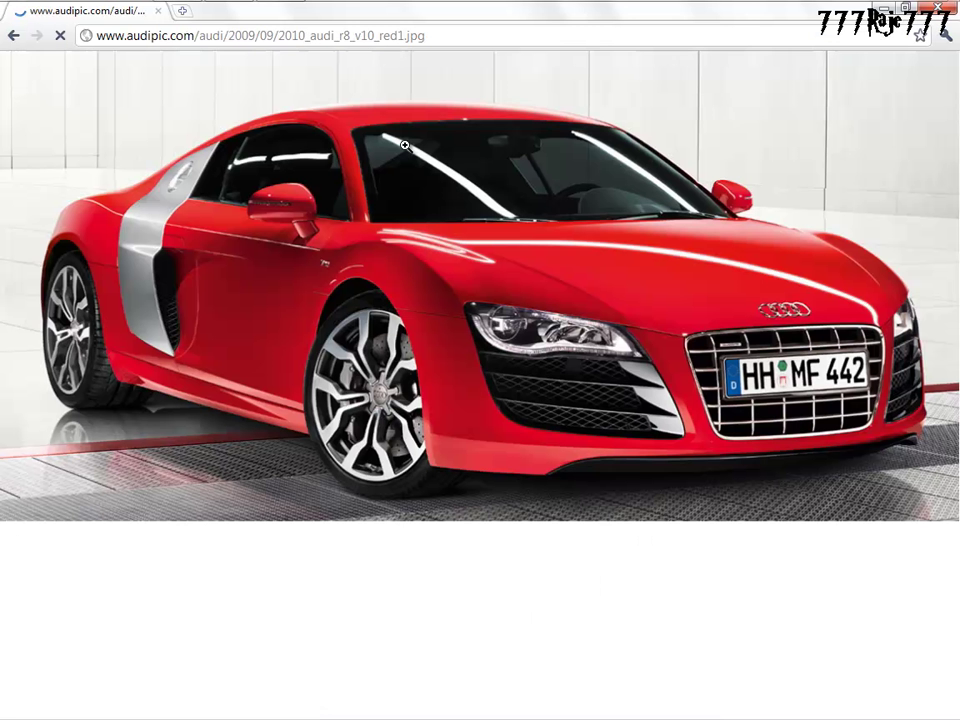
pyautogui.rightClick(405, 146)
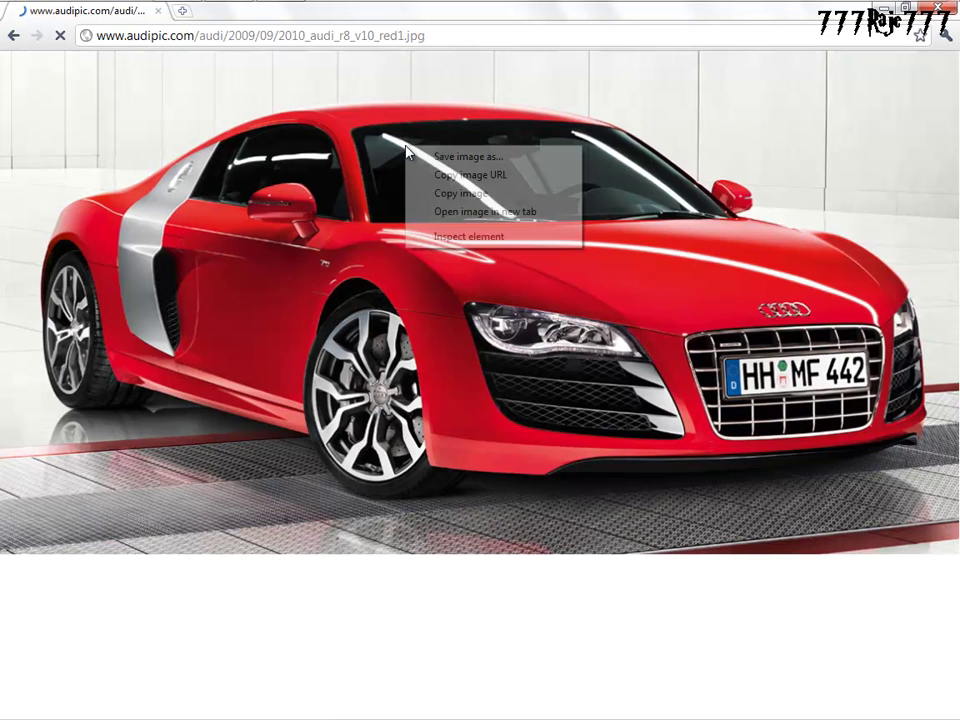
pyautogui.click(466, 157)
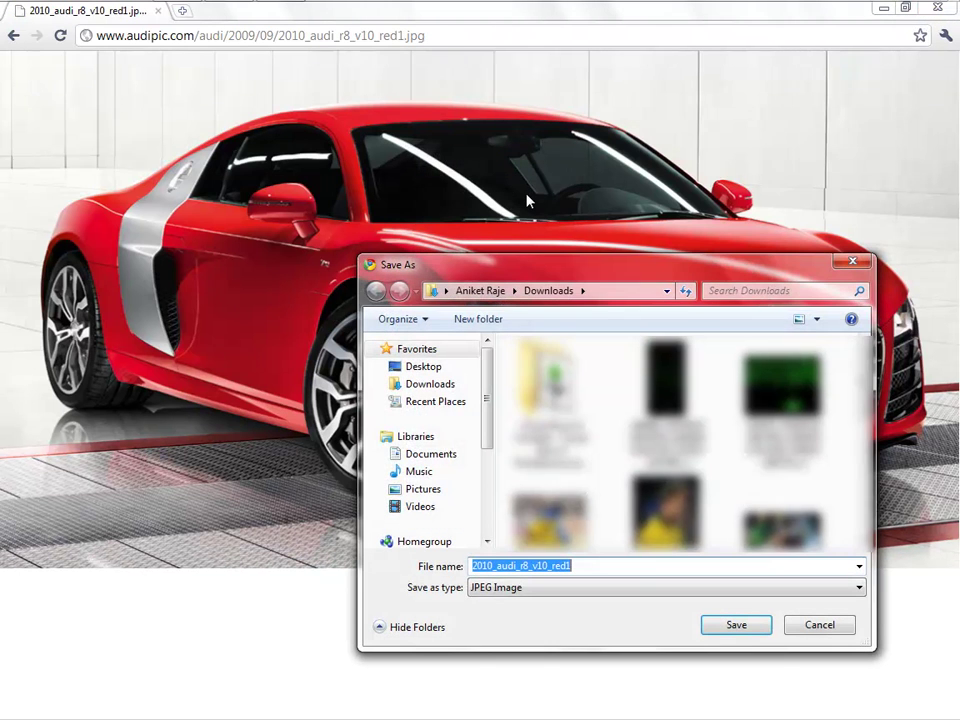
pyautogui.click(744, 628)
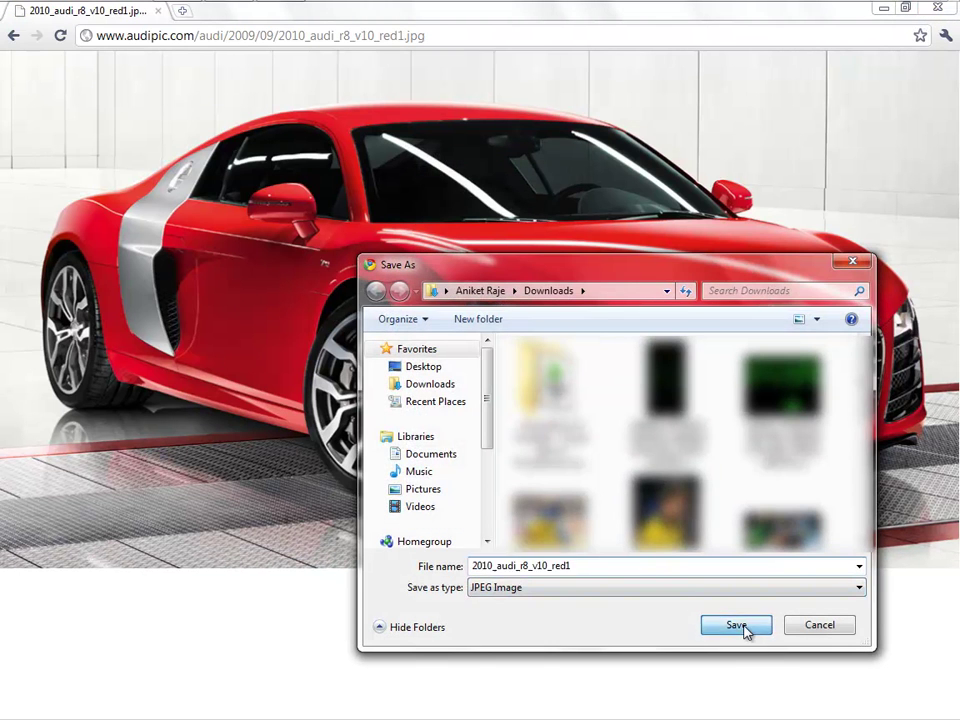
# Step: Open the downloaded 2010_audi_r8_v10_red1.jpg in Adobe Photoshop CS5
pyautogui.rightClick(170, 700)
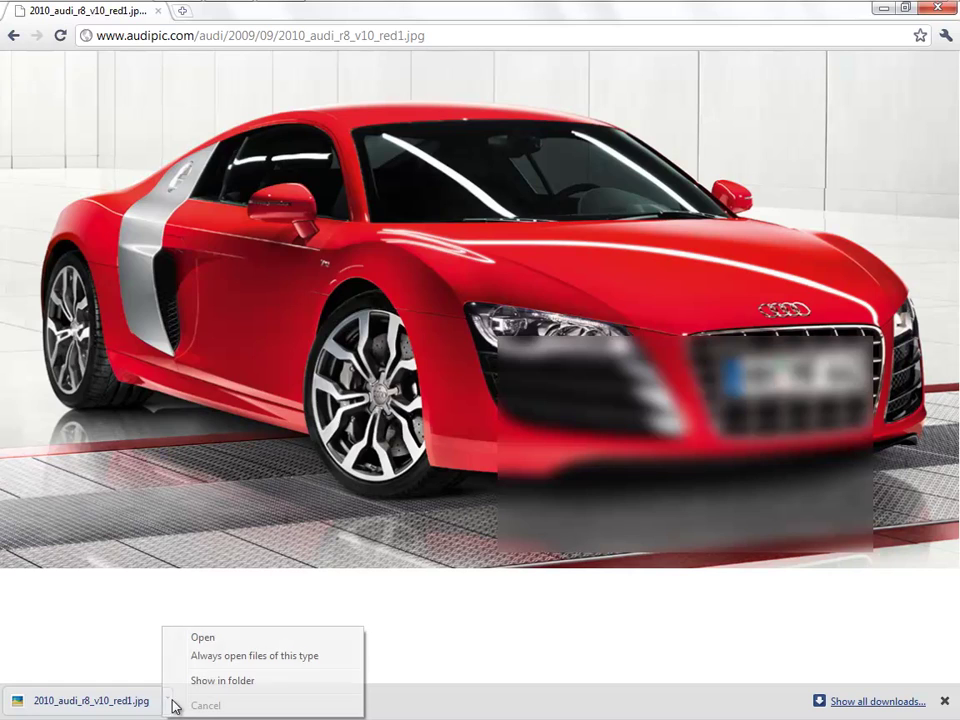
pyautogui.click(202, 689)
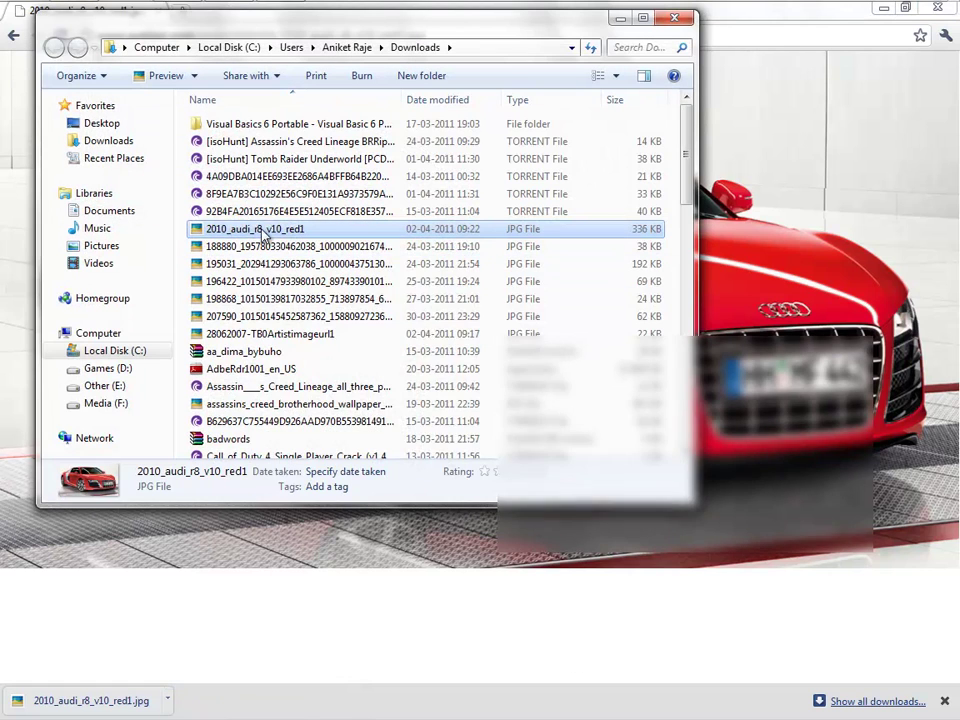
pyautogui.rightClick(263, 231)
pyautogui.moveTo(370, 400)
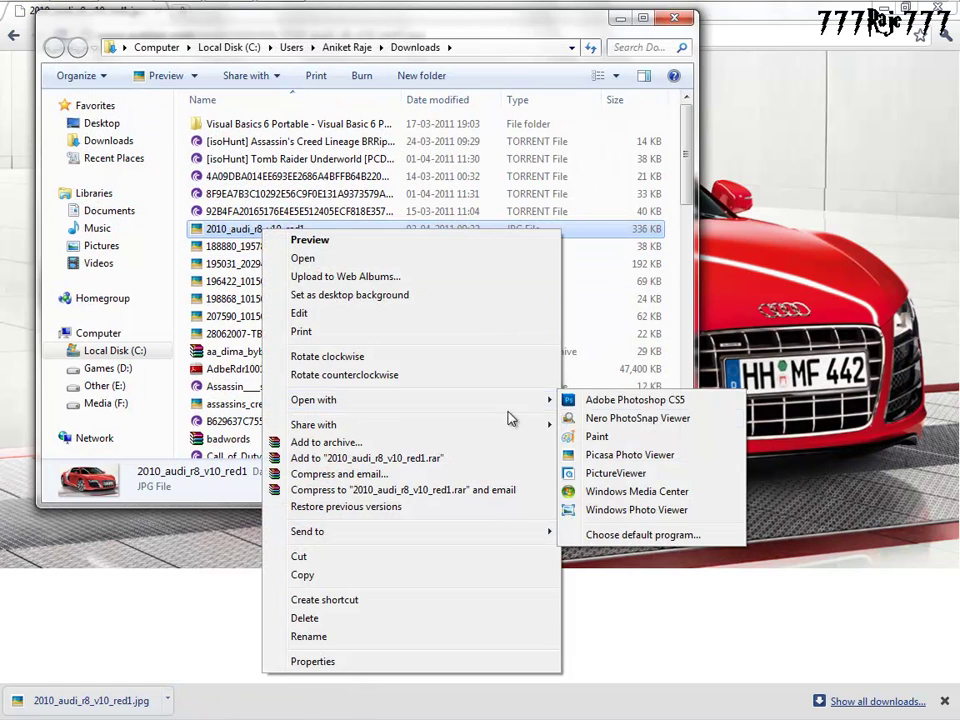
pyautogui.click(656, 402)
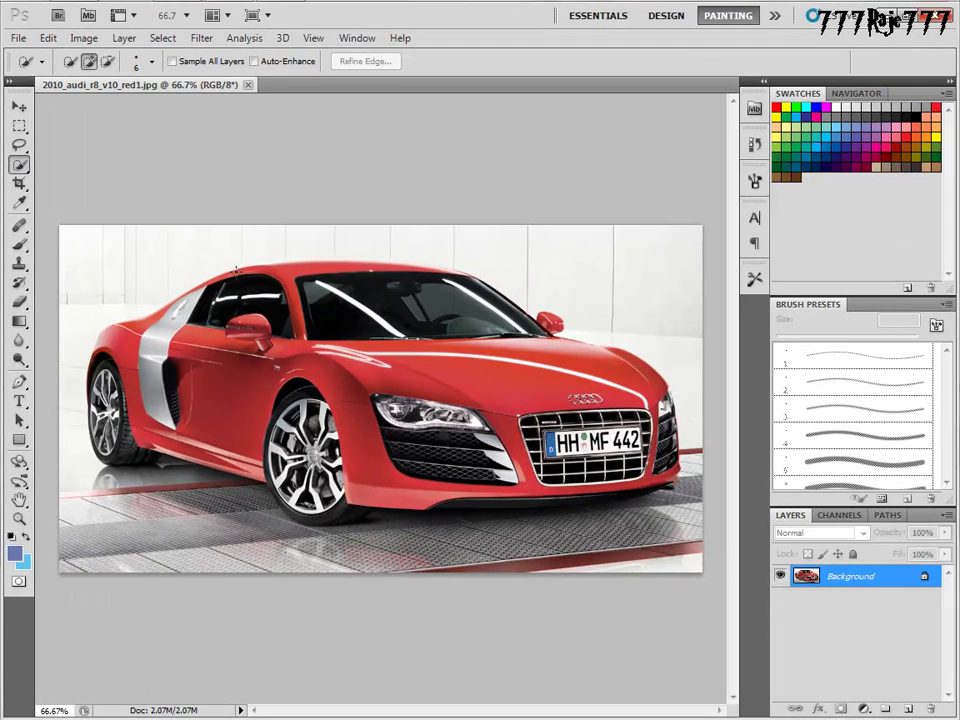
# Step: Quick-select the red car's roof, rear fender and rear side panel
pyautogui.moveTo(236, 270); pyautogui.dragTo(282, 270)
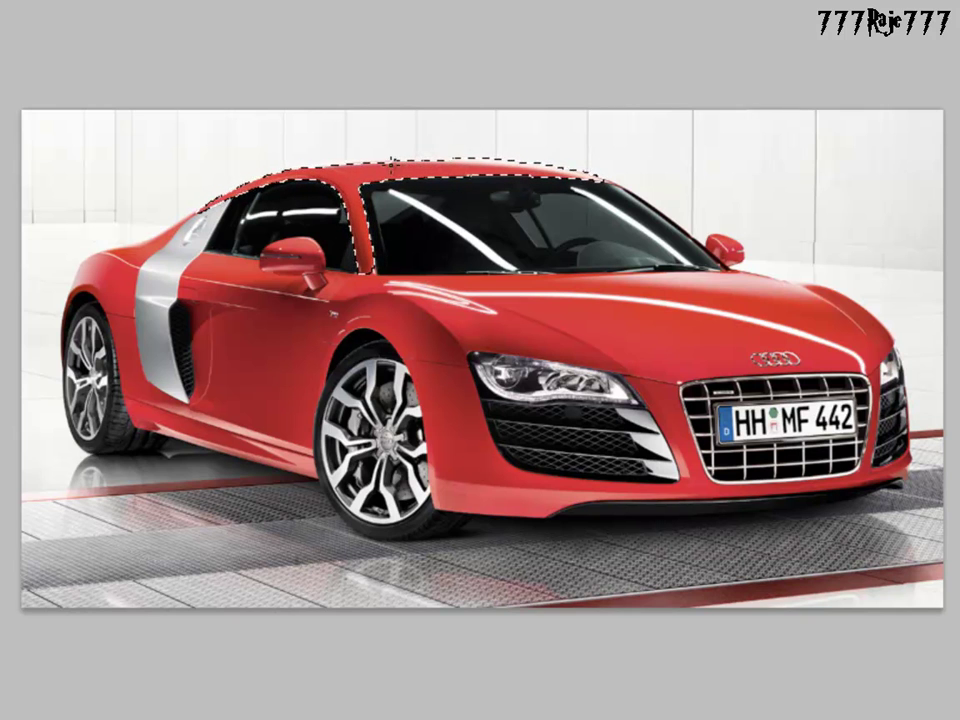
pyautogui.click(110, 298)
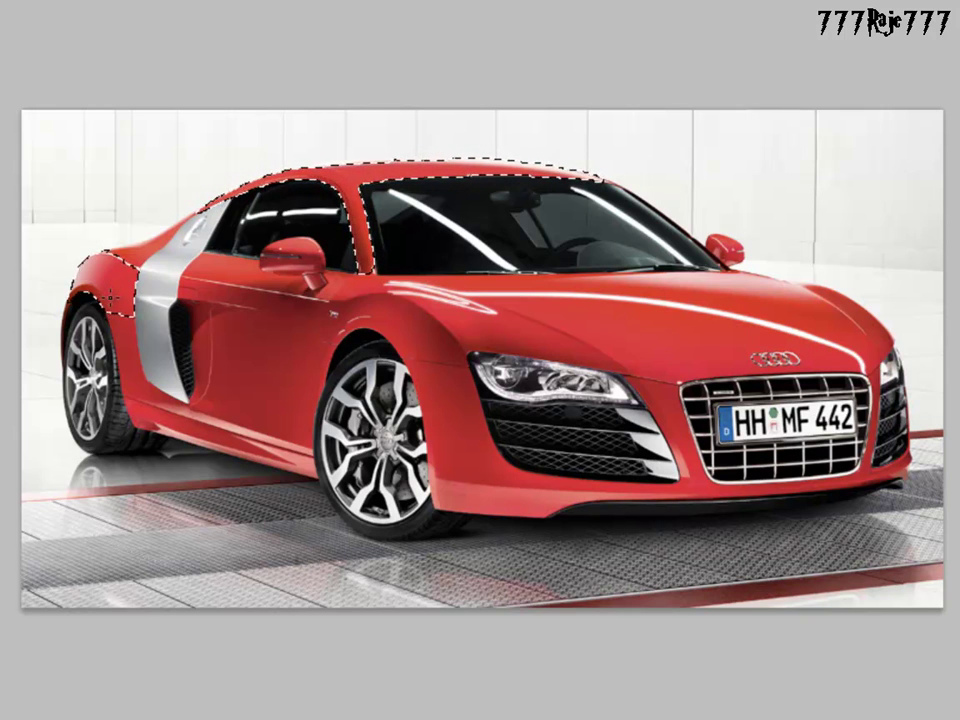
pyautogui.click(121, 346)
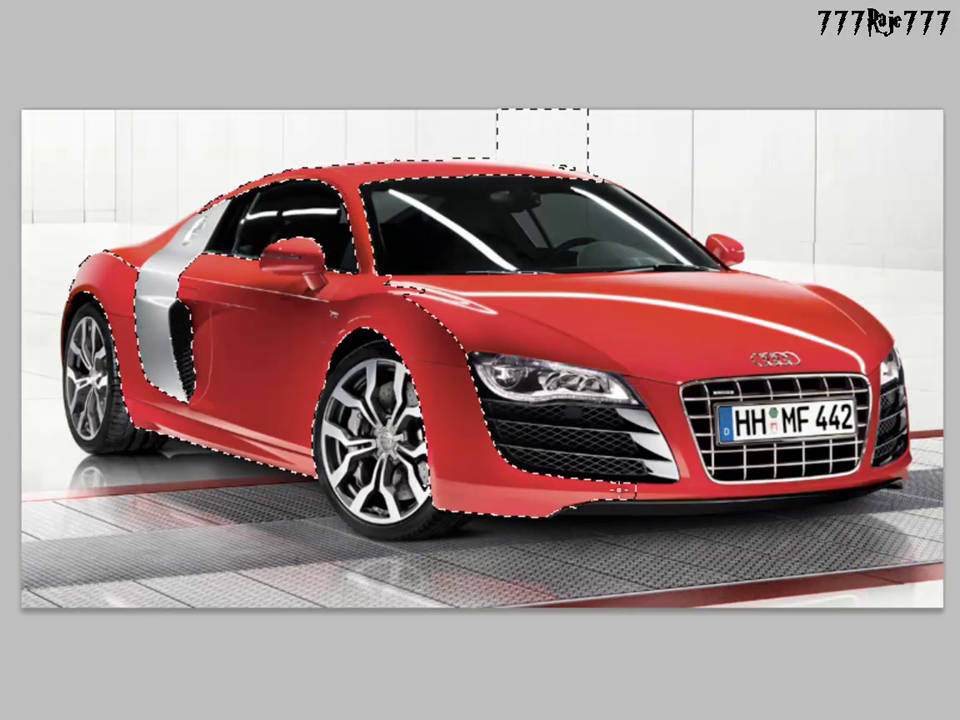
# Step: Extend the selection along the bumper and hood, undoing the stray patch above the roof
pyautogui.moveTo(757, 490); pyautogui.dragTo(773, 489)
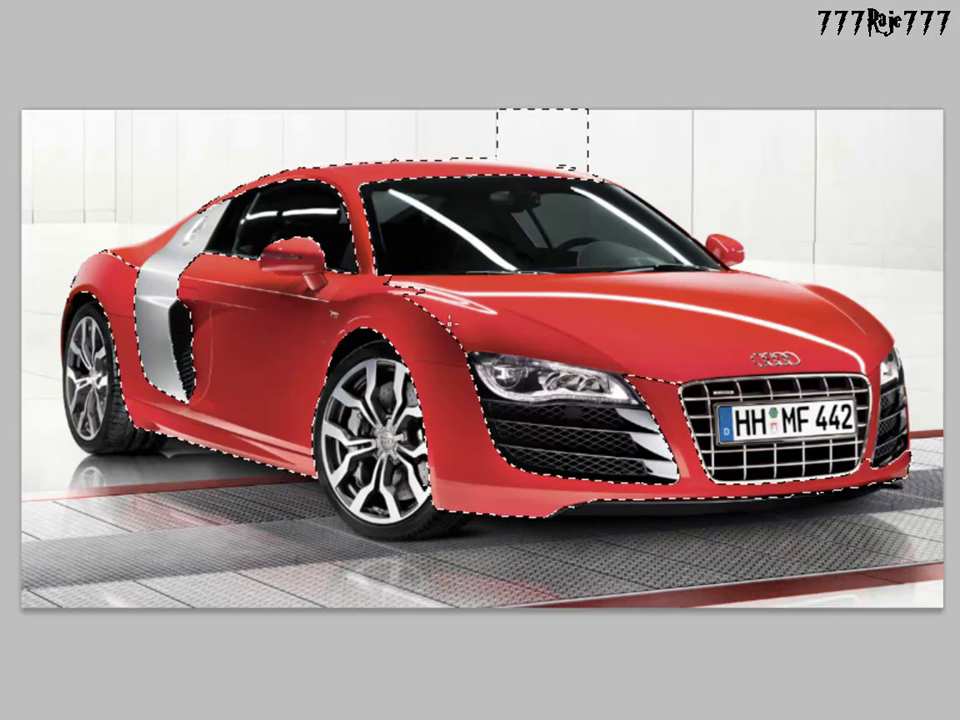
pyautogui.moveTo(521, 315); pyautogui.dragTo(541, 322)
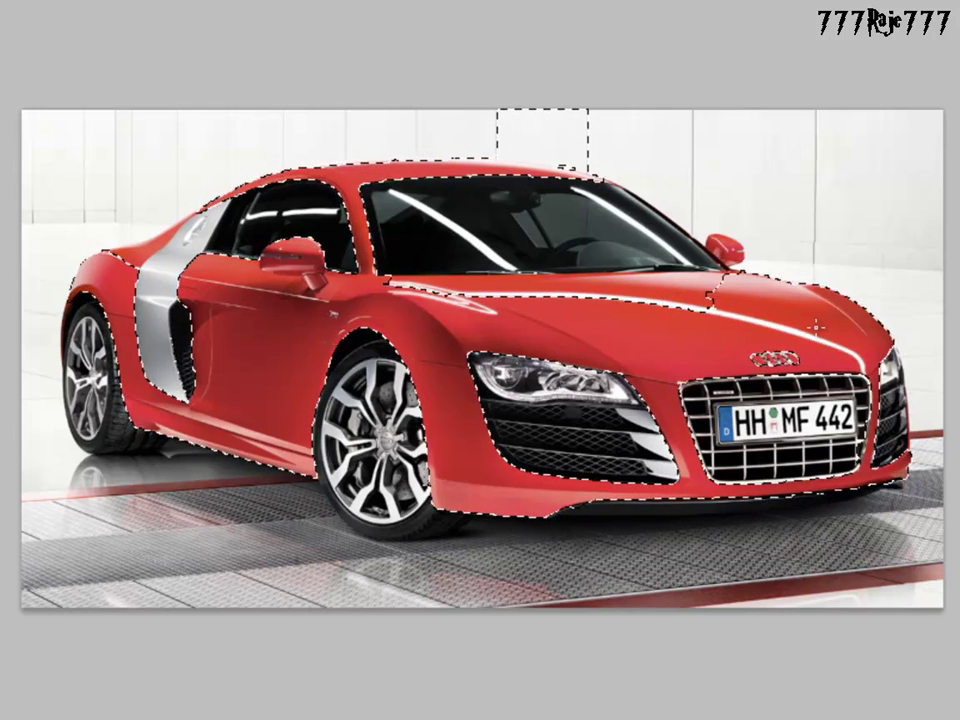
pyautogui.hotkey('ctrl', 'z')
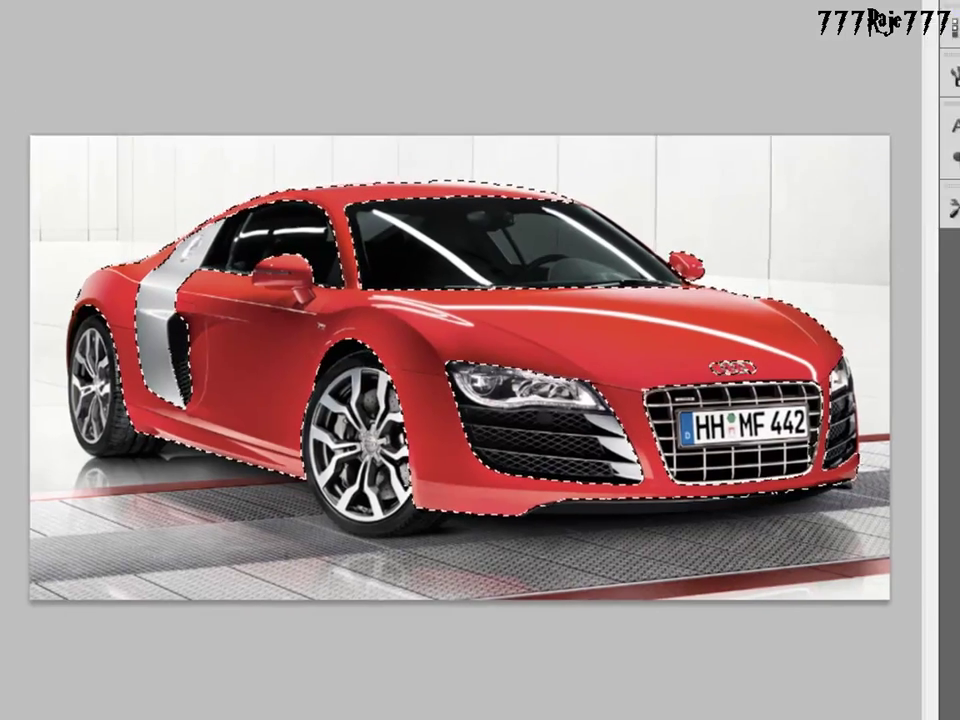
pyautogui.click(164, 37)
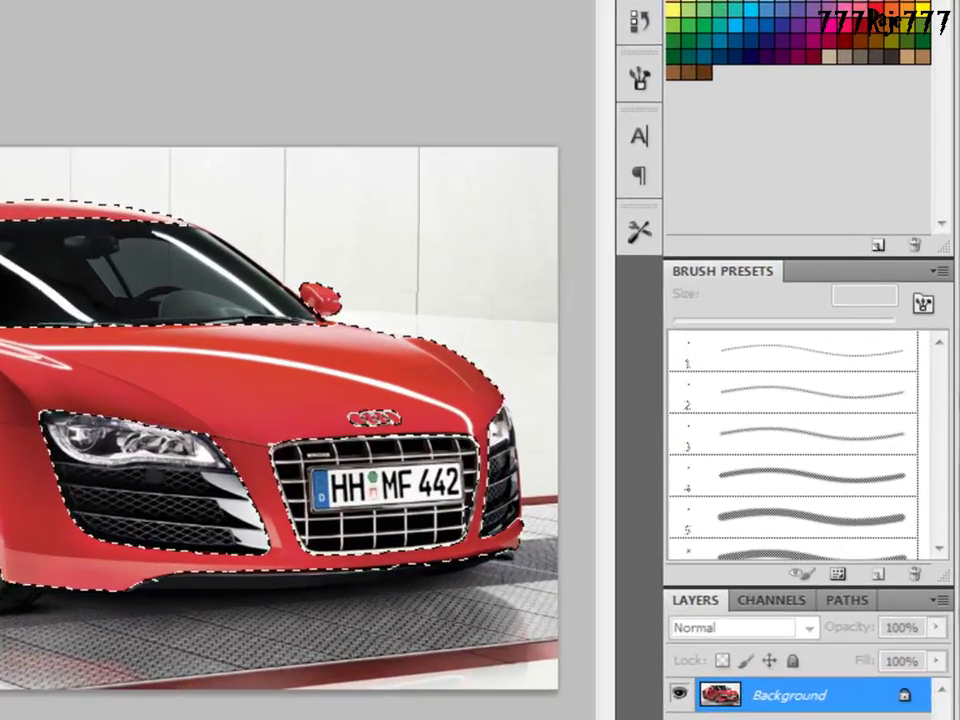
# Step: Refine the car-body selection edge with Smooth set to 21
pyautogui.hotkey('alt', 'ctrl', 'r')
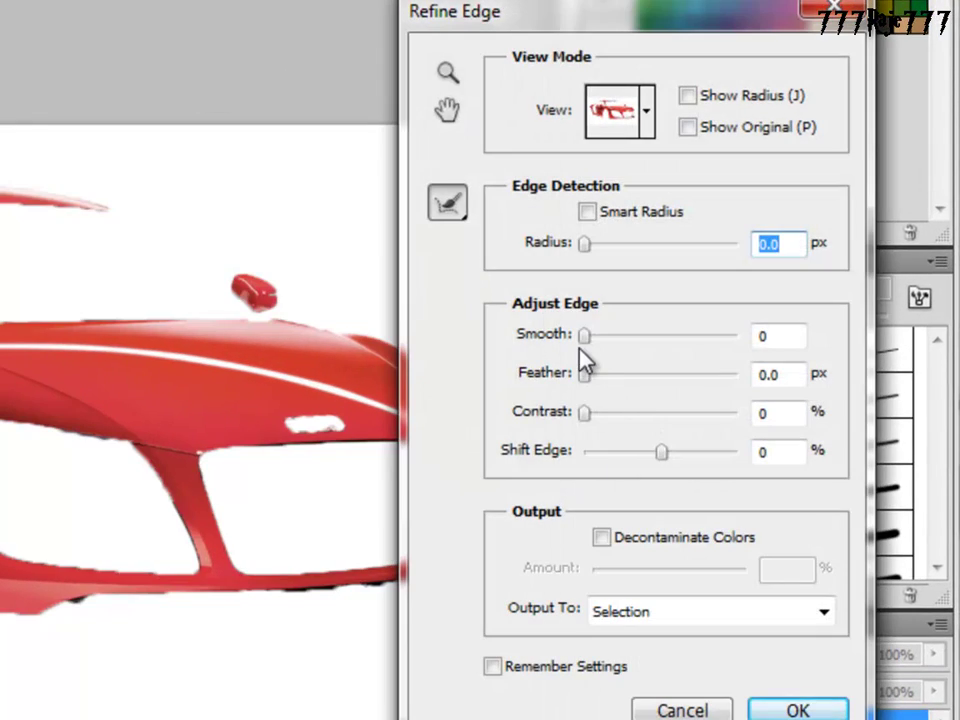
pyautogui.moveTo(583, 338); pyautogui.dragTo(620, 351)
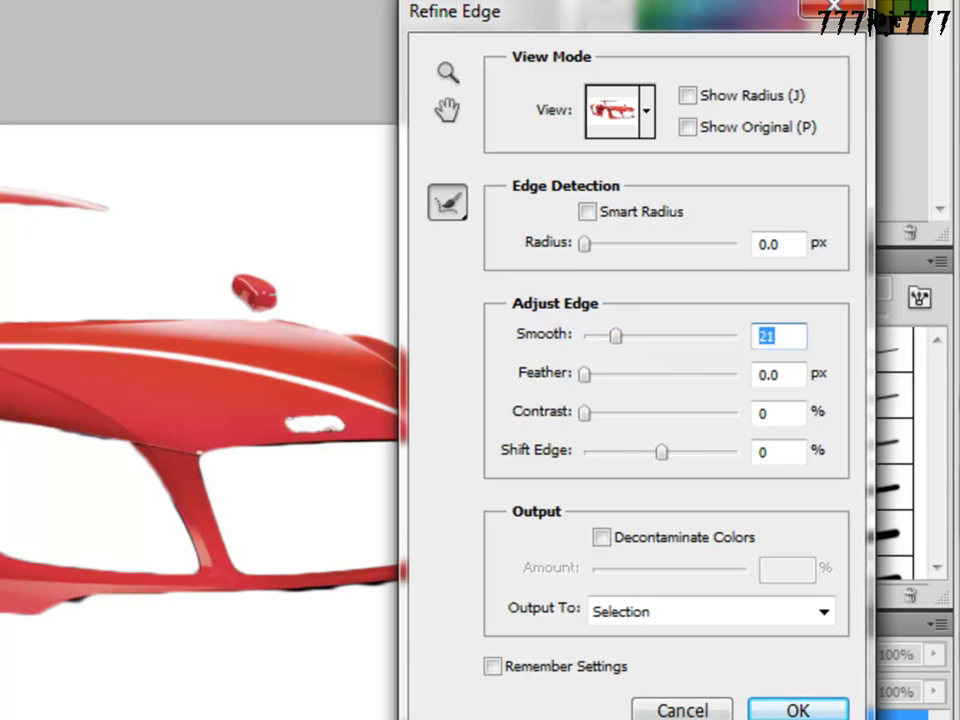
pyautogui.click(757, 712)
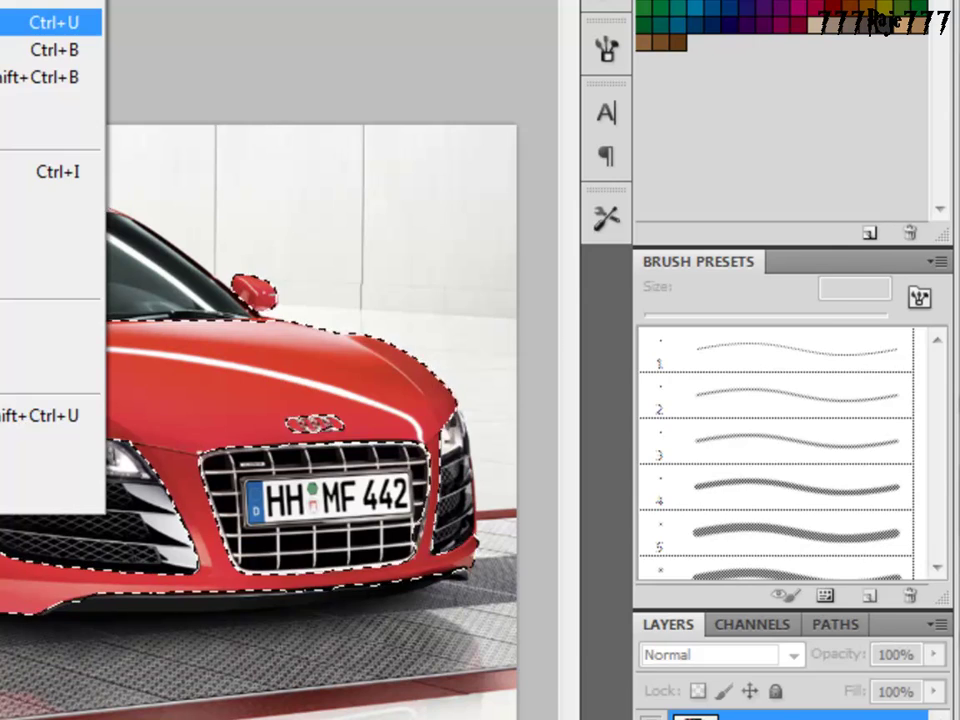
# Step: Apply Hue/Saturation with Hue -104 to turn the selected bodywork blue
pyautogui.click(40, 17)
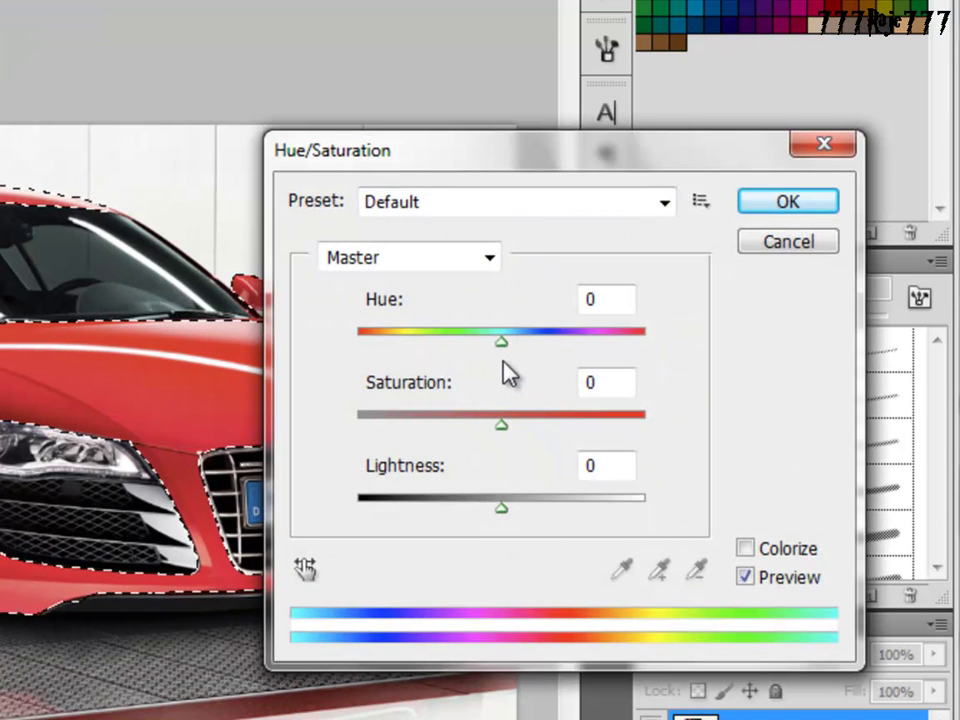
pyautogui.moveTo(502, 347); pyautogui.dragTo(410, 343)
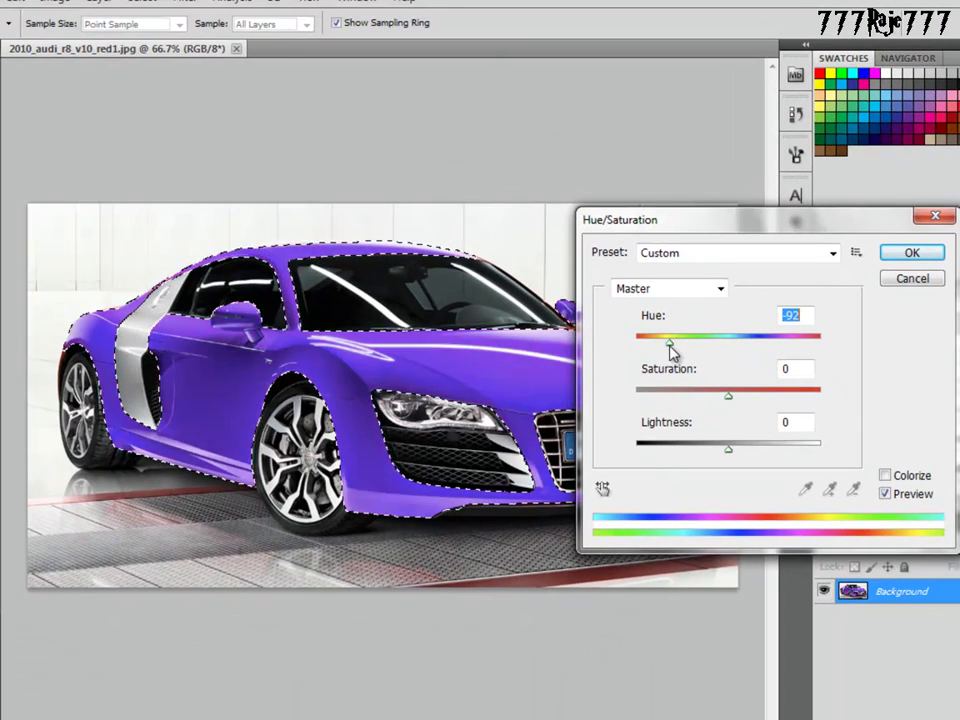
pyautogui.moveTo(671, 351); pyautogui.dragTo(666, 351)
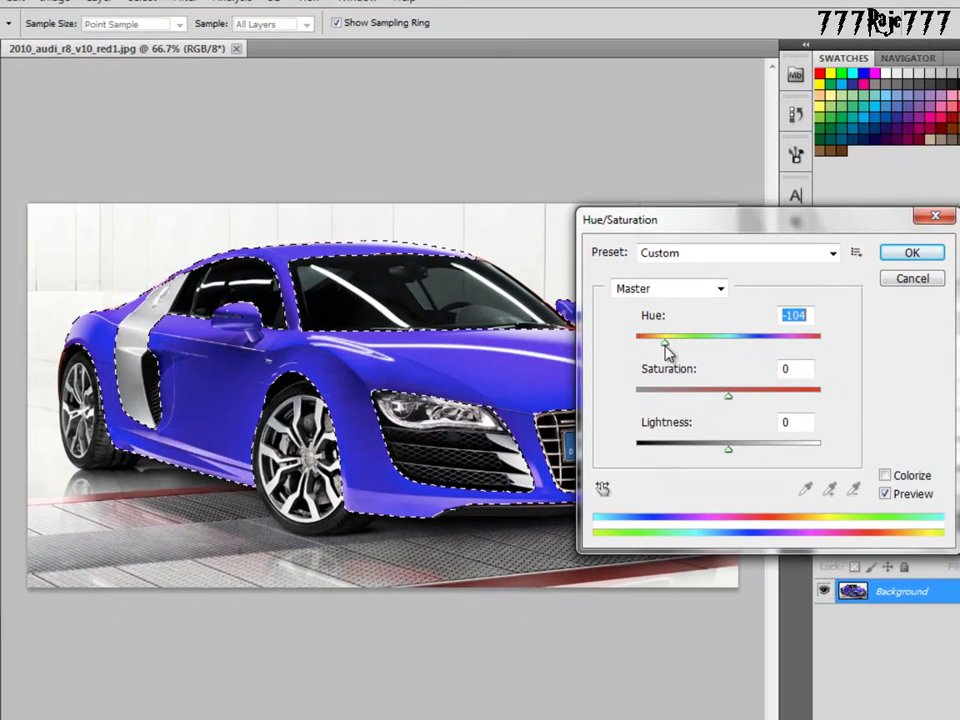
pyautogui.click(903, 257)
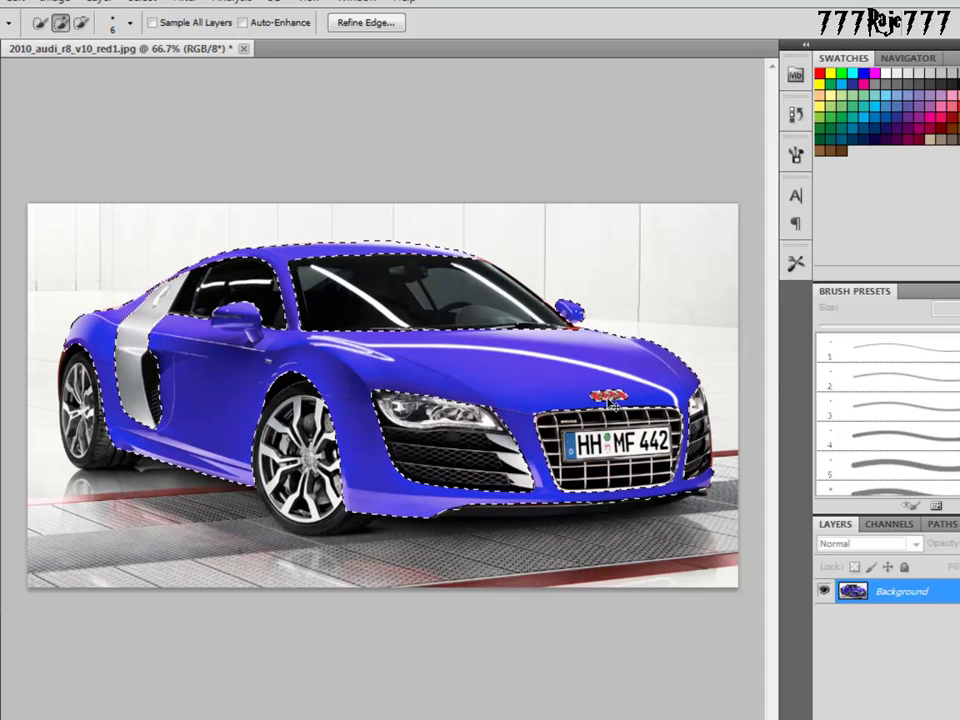
# Step: Undo the recolour and reapply Hue/Saturation at Hue -119 for a deeper blue
pyautogui.hotkey('ctrl', 'alt', 'z')
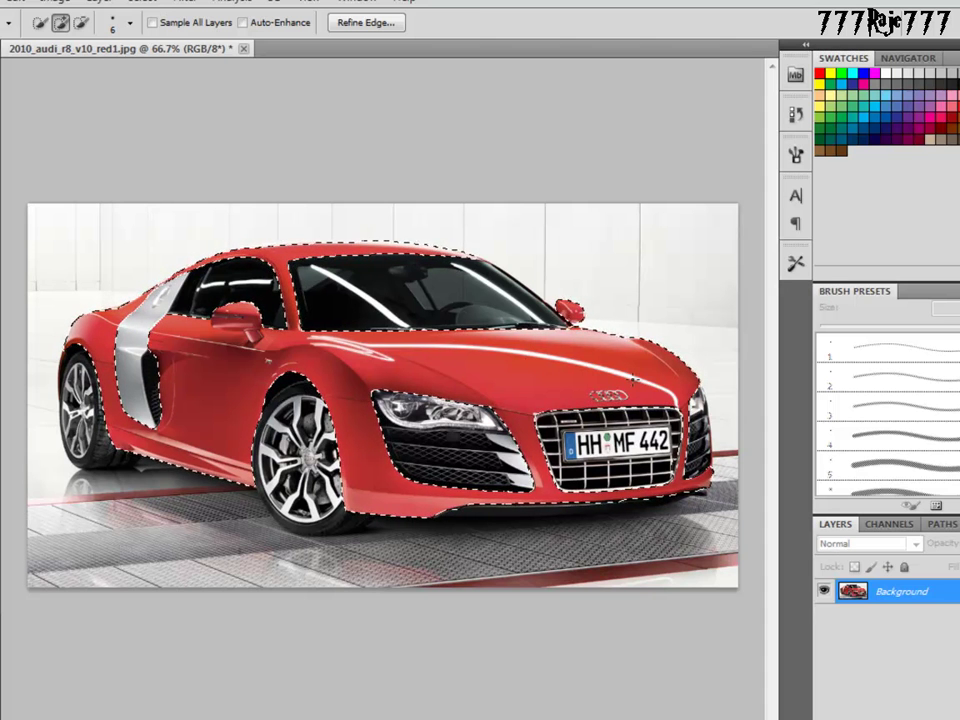
pyautogui.click(62, 4)
pyautogui.moveTo(100, 40)
pyautogui.click(389, 139)
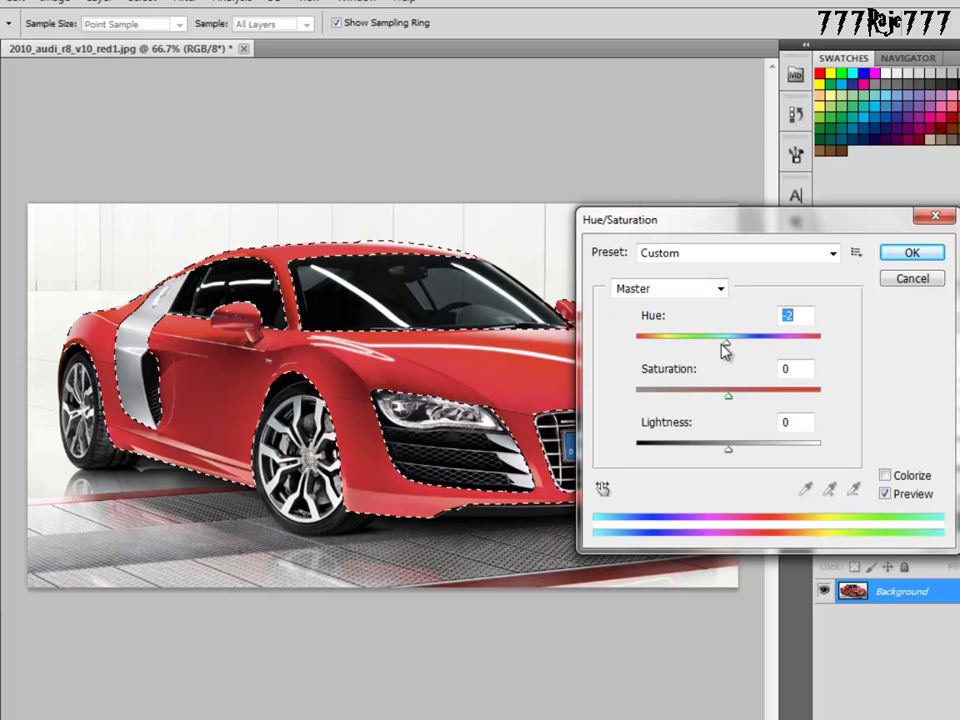
pyautogui.moveTo(725, 348); pyautogui.dragTo(660, 346)
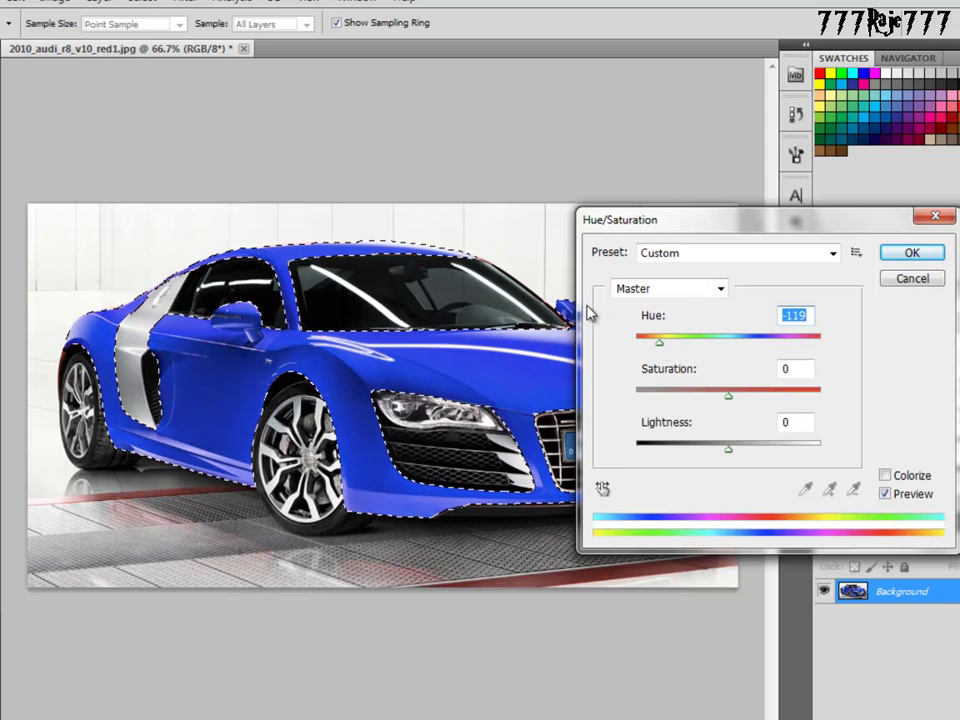
pyautogui.click(912, 253)
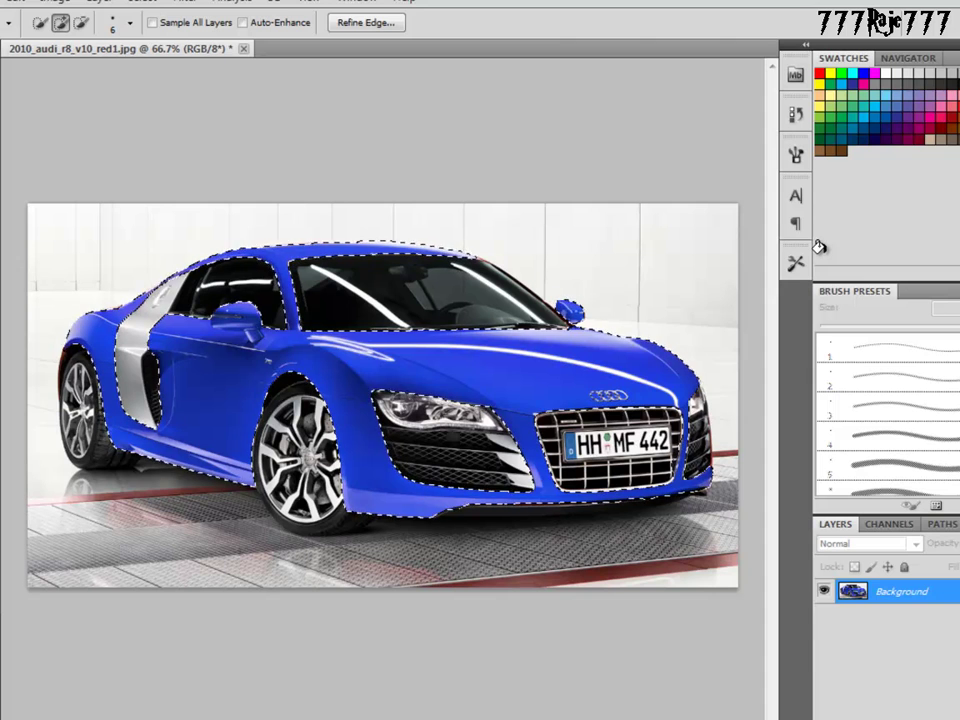
# Step: Deselect the car, minimize the Downloads folder, and show the Windows desktop
pyautogui.hotkey('ctrl', 'd')
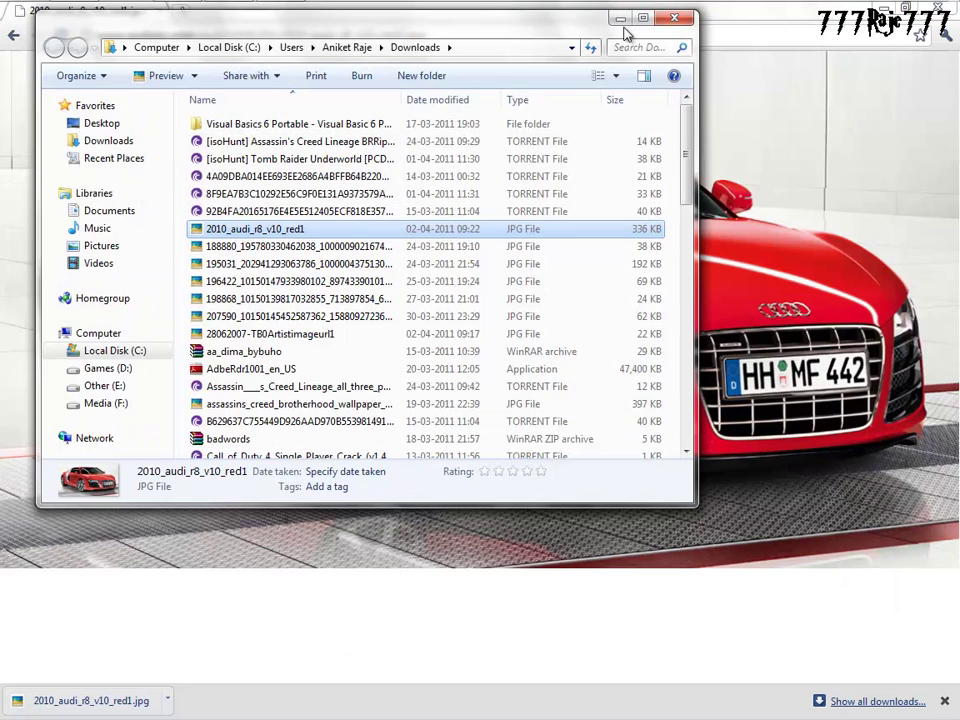
pyautogui.click(620, 18)
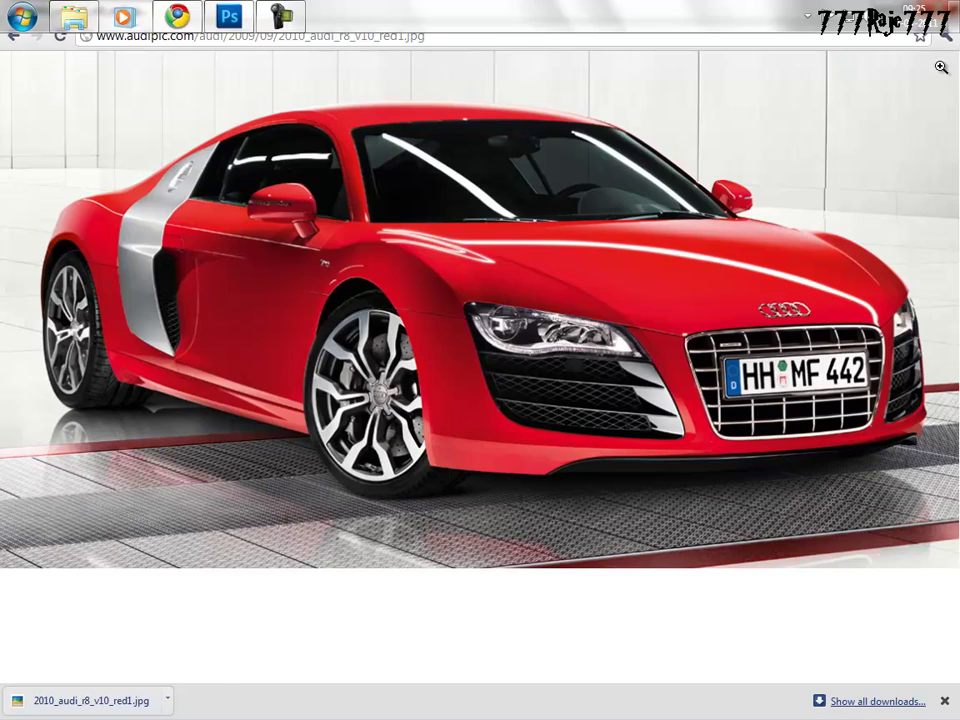
pyautogui.press('super+d')
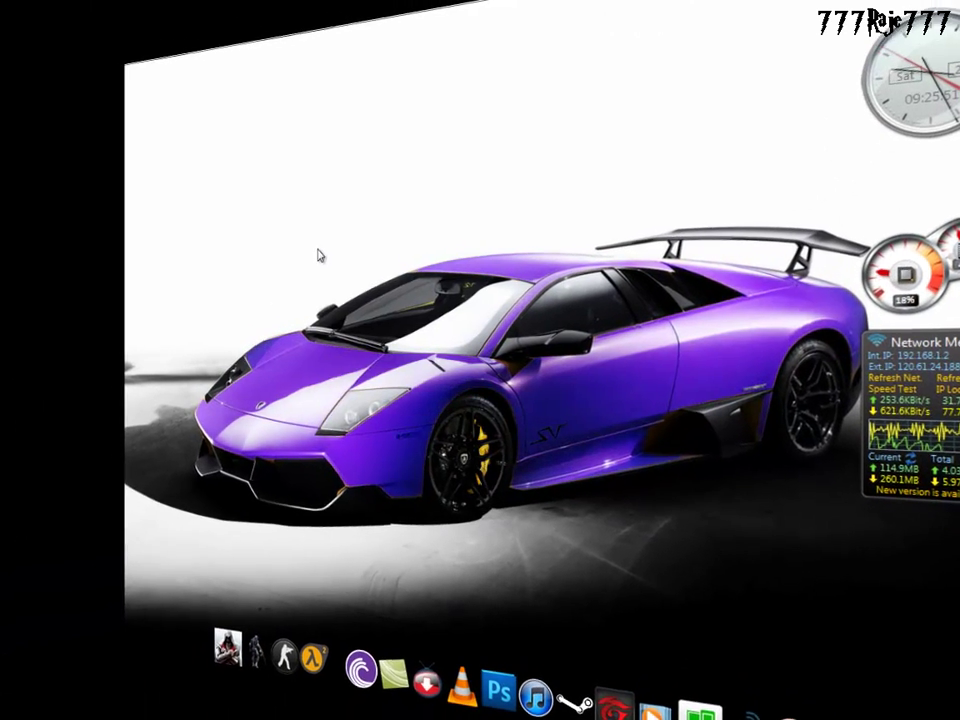
pyautogui.rightClick(318, 255)
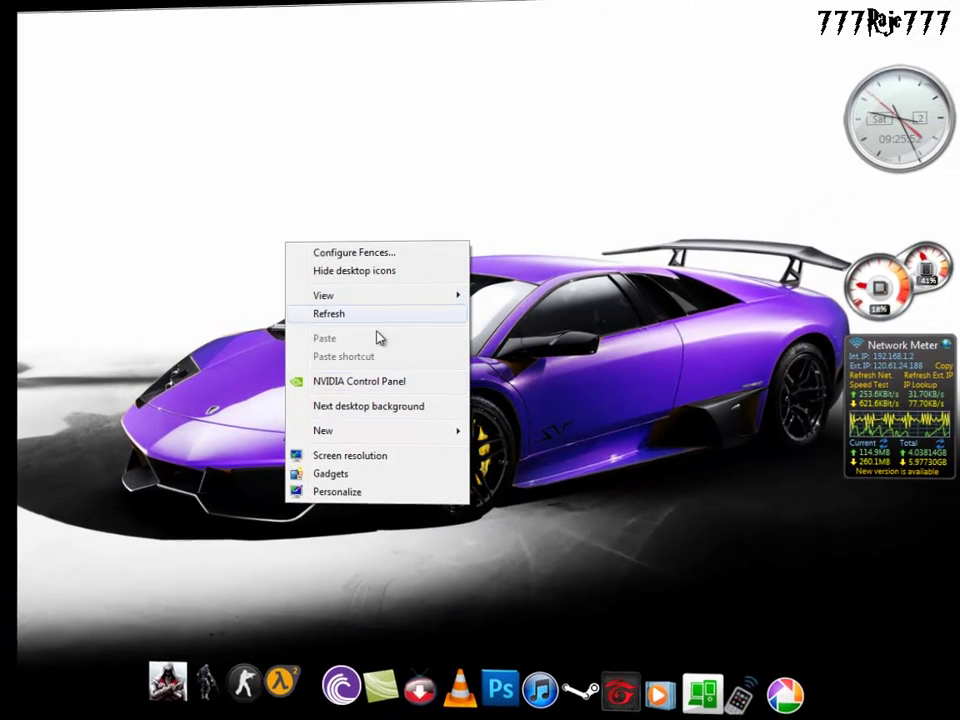
pyautogui.click(376, 495)
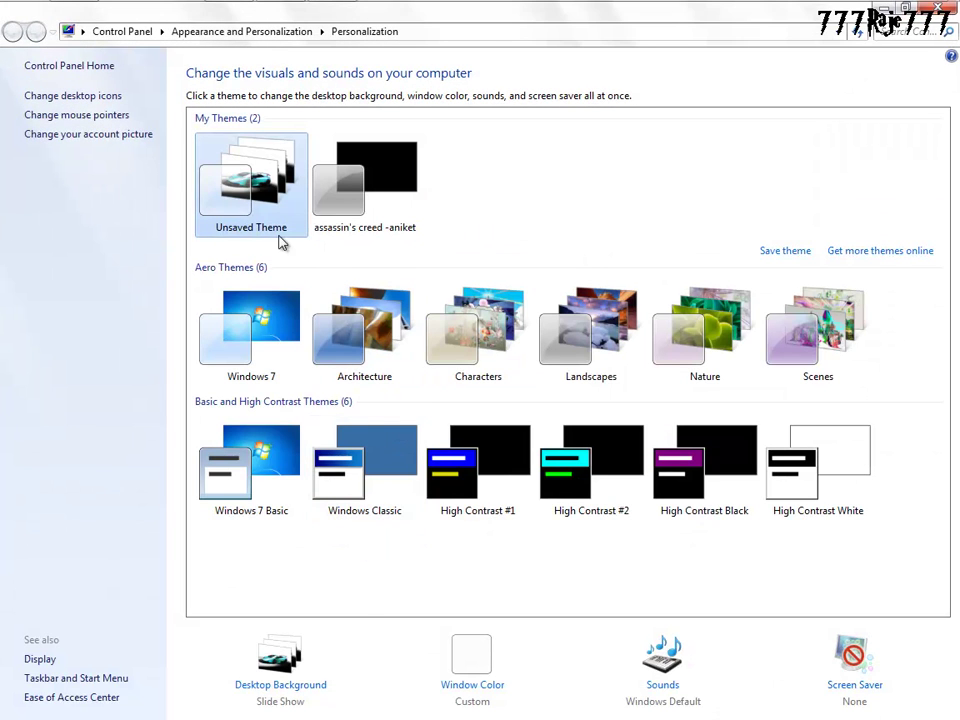
pyautogui.click(318, 690)
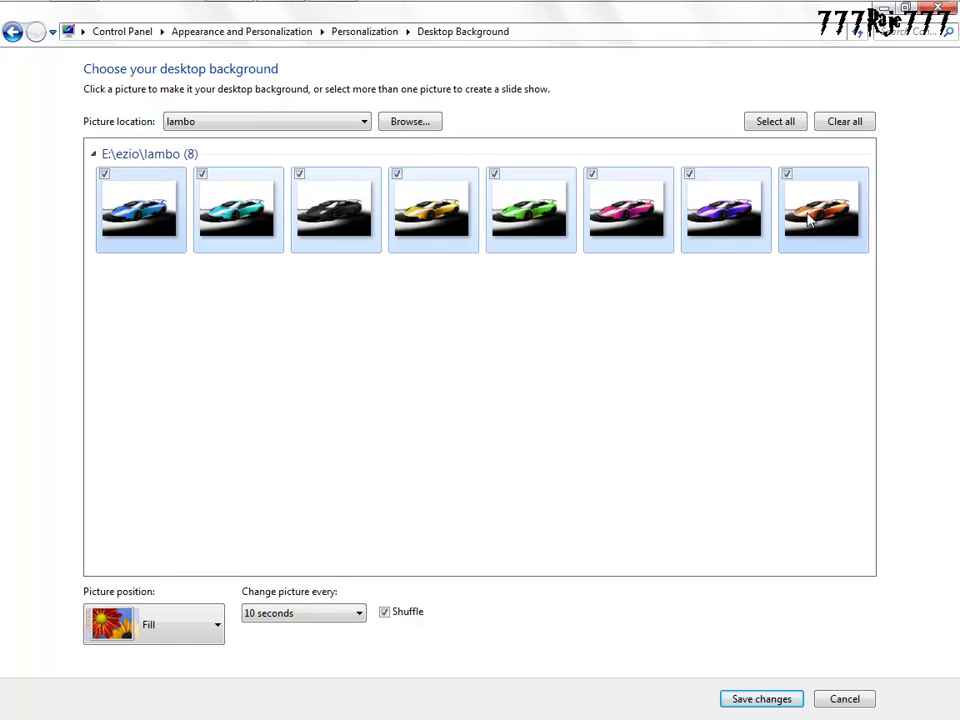
pyautogui.click(328, 615)
pyautogui.click(328, 615)
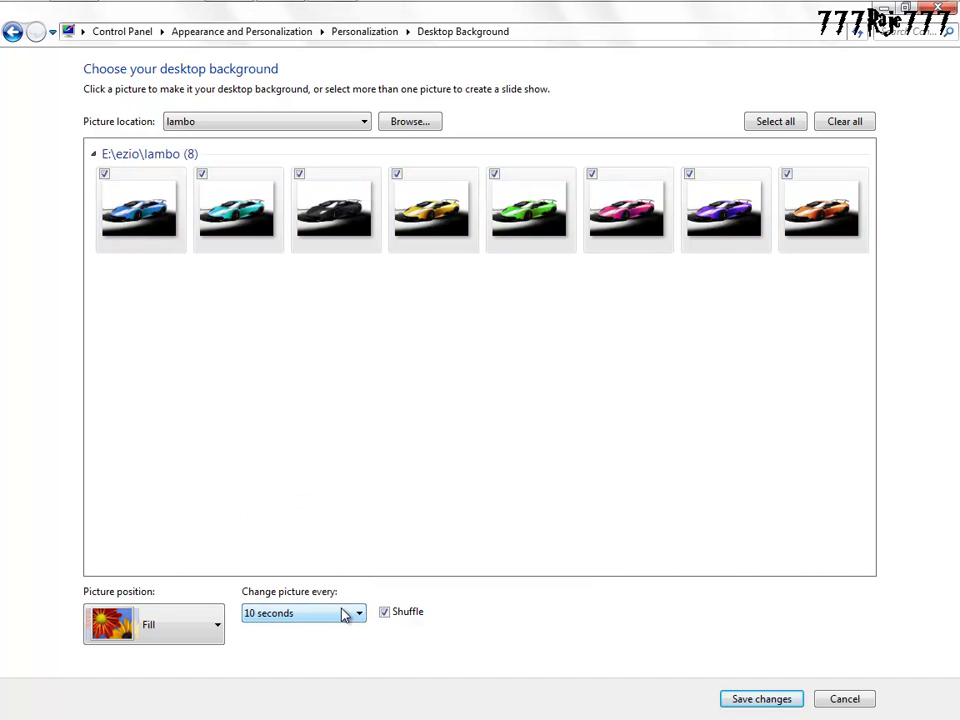
pyautogui.press('Return')
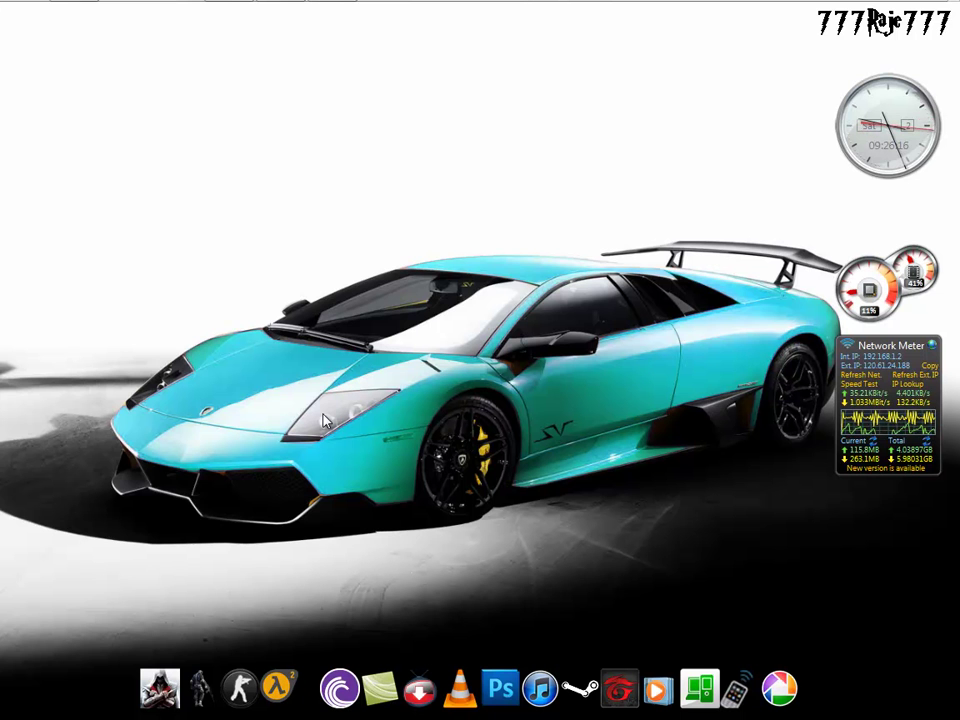
# Step: Bring Photoshop back and save the blue Audi image as a JPEG
pyautogui.moveTo(366, 12)
pyautogui.click(226, 13)
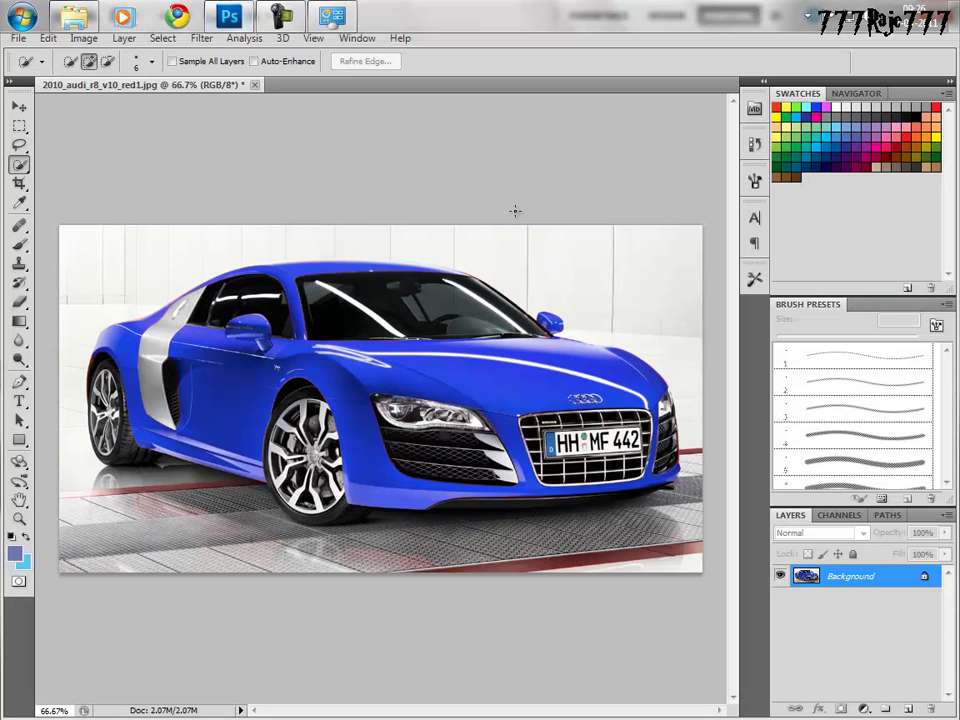
pyautogui.click(18, 38)
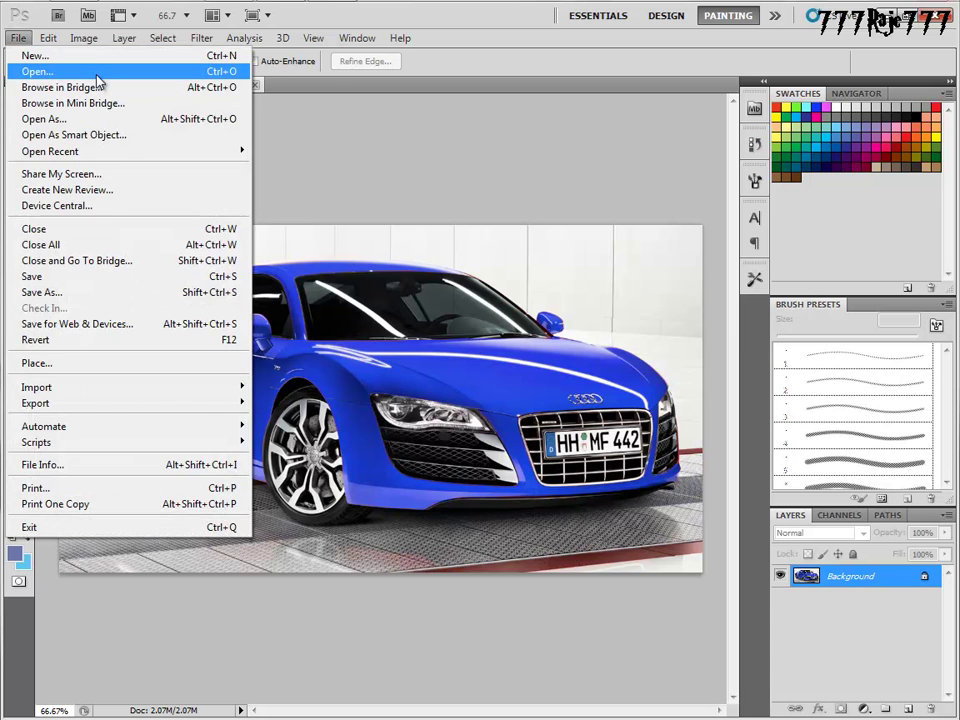
pyautogui.click(105, 277)
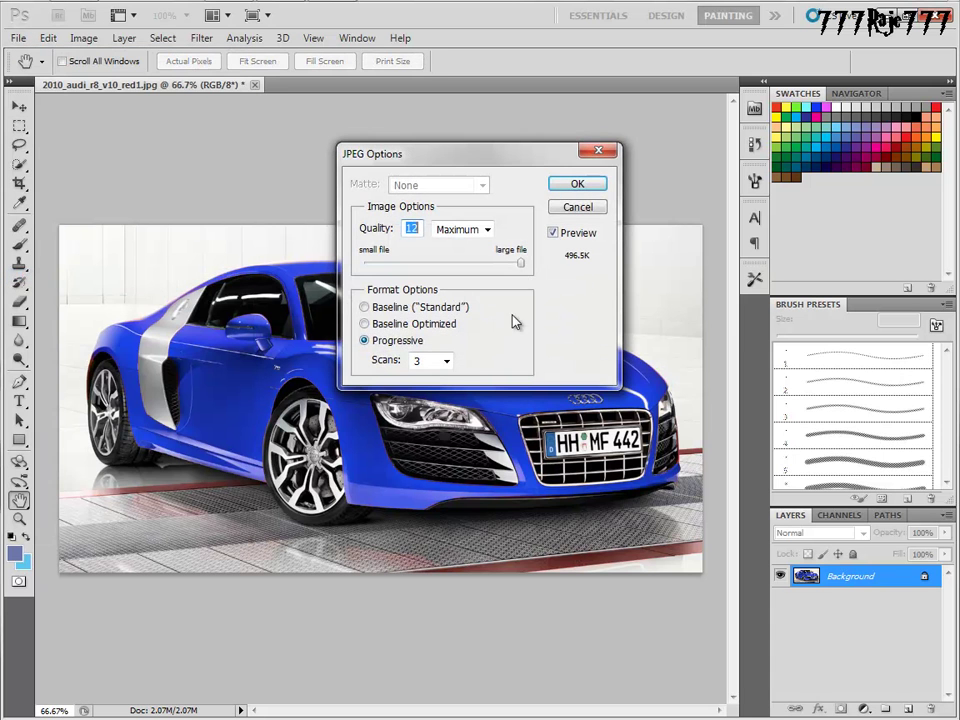
pyautogui.click(578, 187)
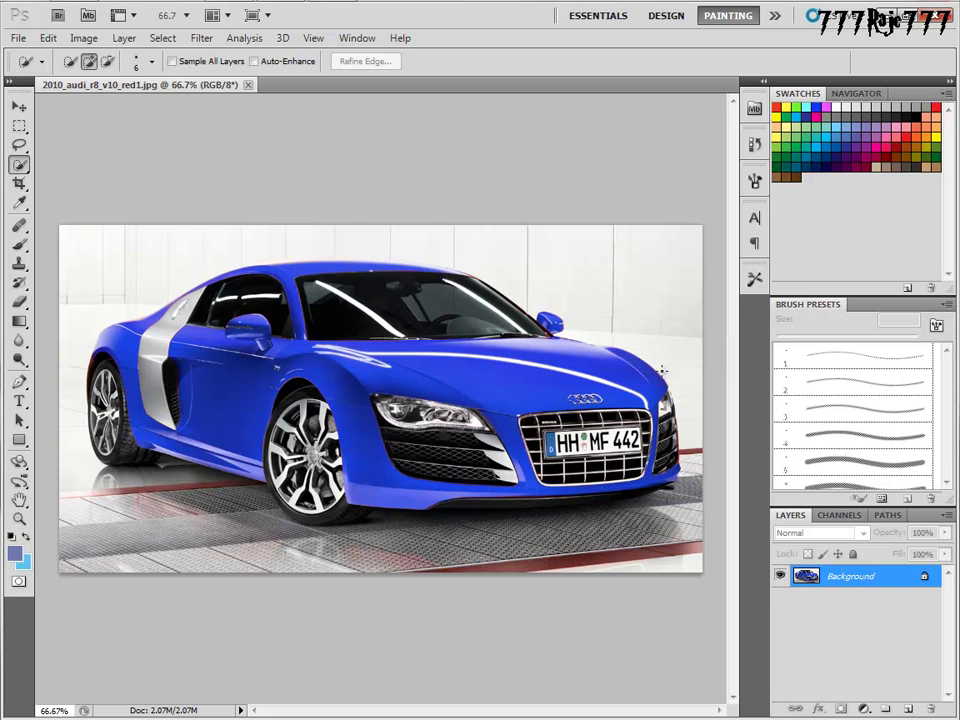
# Step: Save a JPEG copy into a new folder named 'Audi' on Media (F:)
pyautogui.click(18, 38)
pyautogui.click(133, 290)
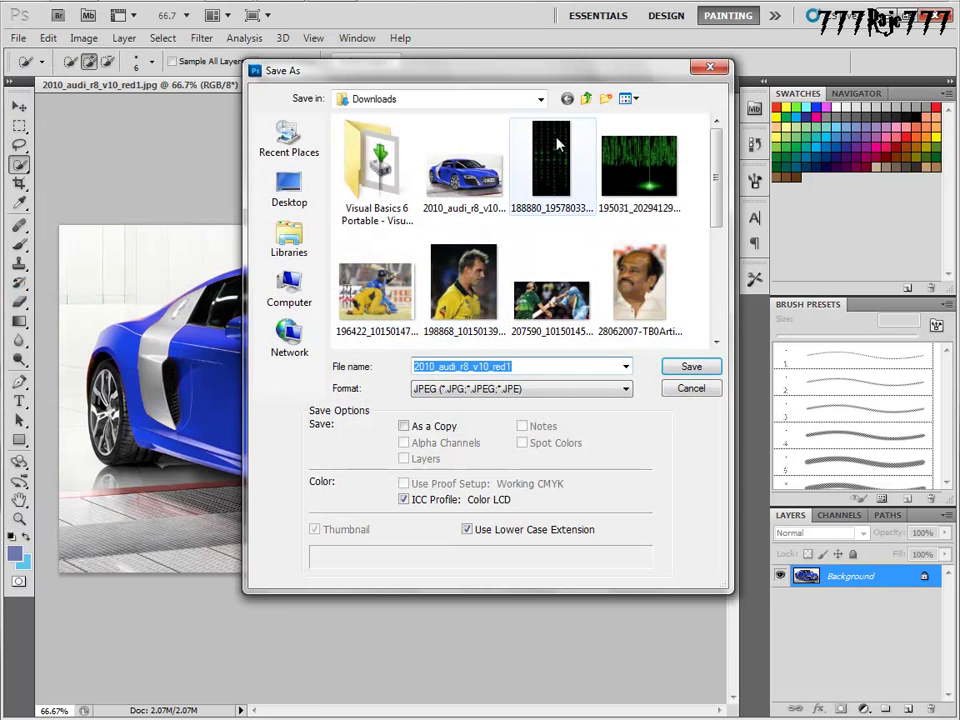
pyautogui.click(415, 99)
pyautogui.click(385, 261)
pyautogui.rightClick(517, 310)
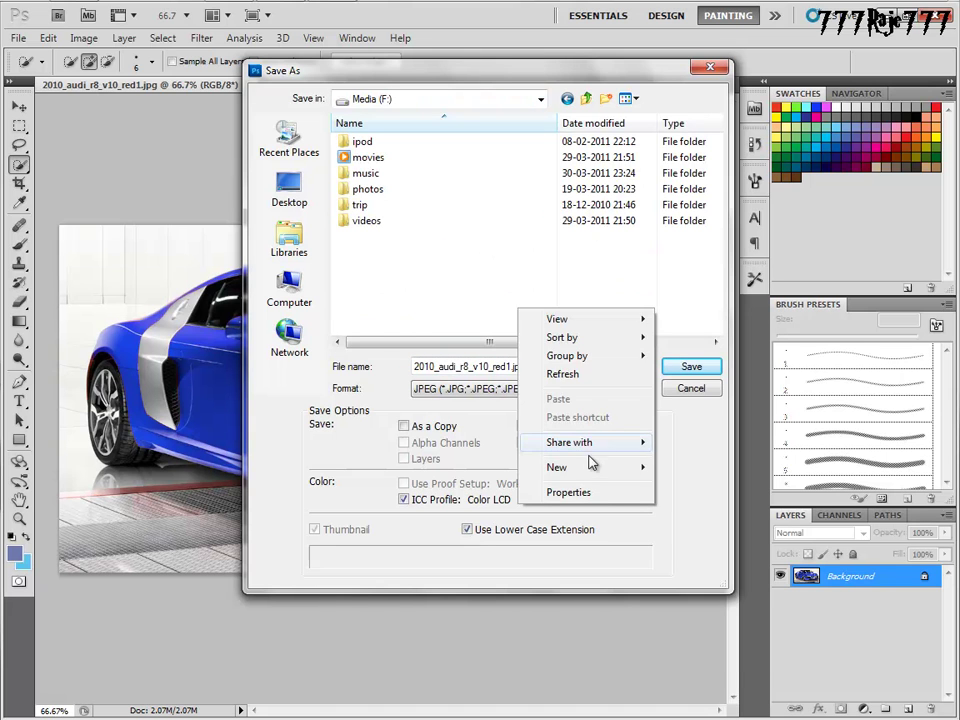
pyautogui.moveTo(590, 466)
pyautogui.click(728, 464)
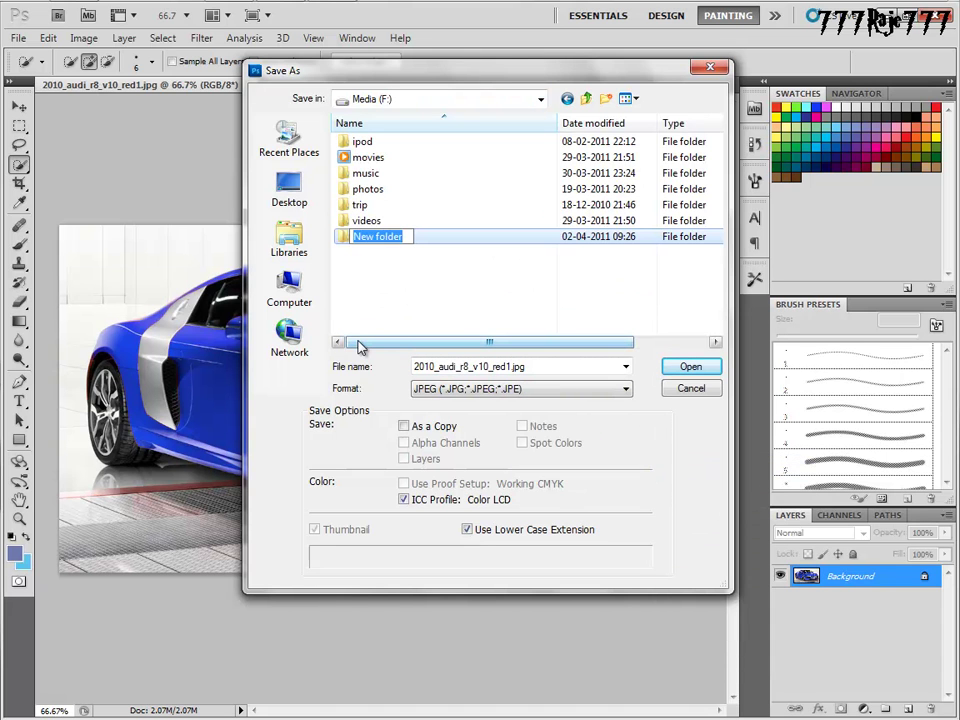
pyautogui.press('BackSpace')
pyautogui.write('Audi')
pyautogui.press('Return')
pyautogui.press('Return')
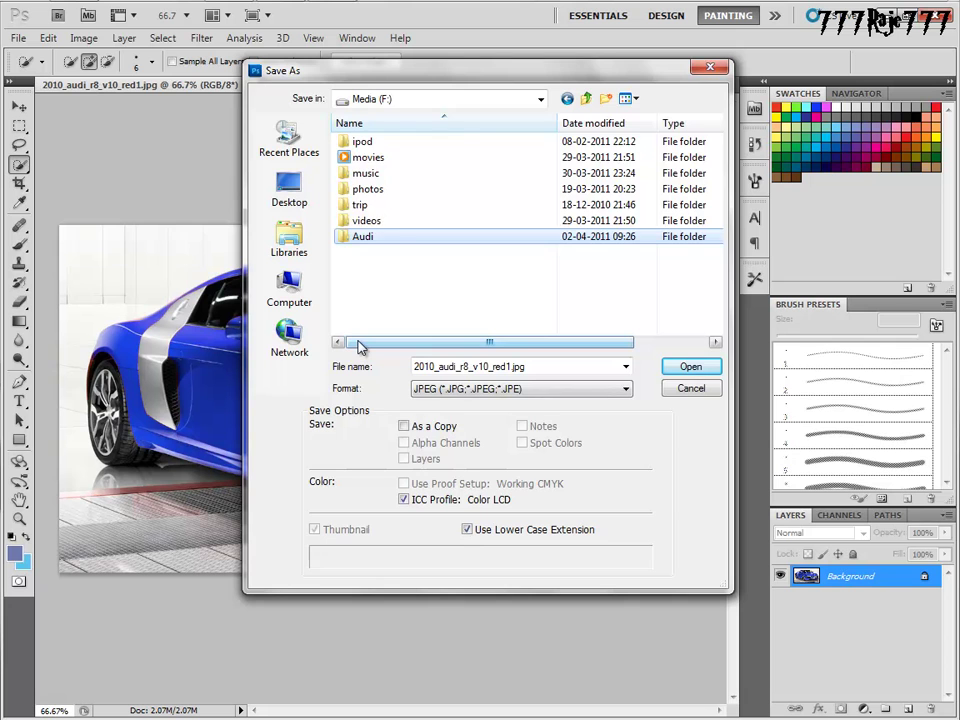
pyautogui.click(709, 368)
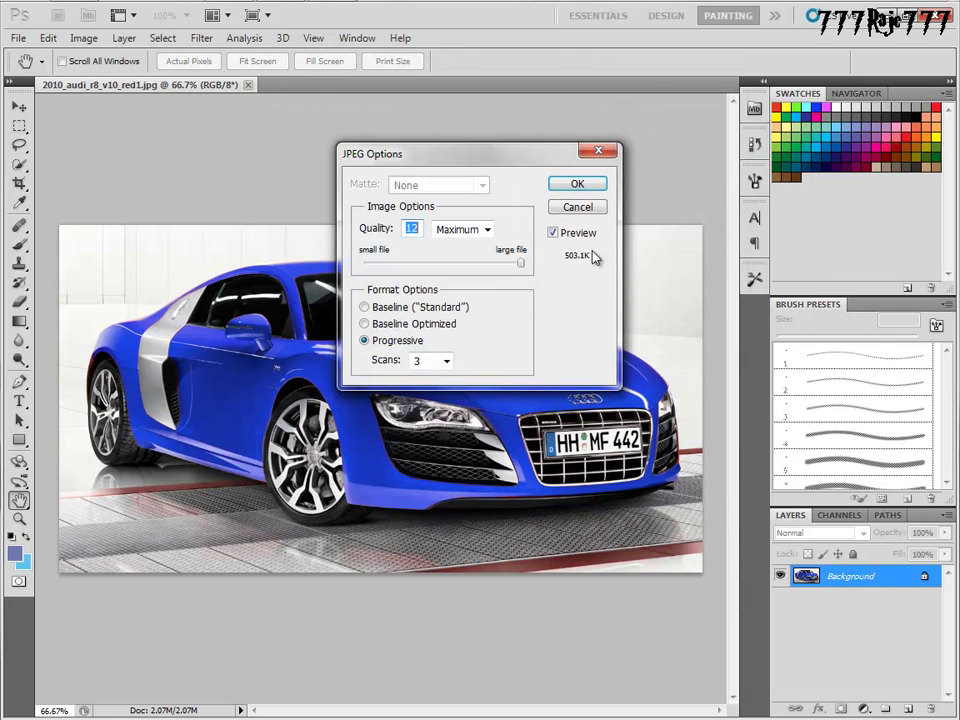
pyautogui.click(597, 186)
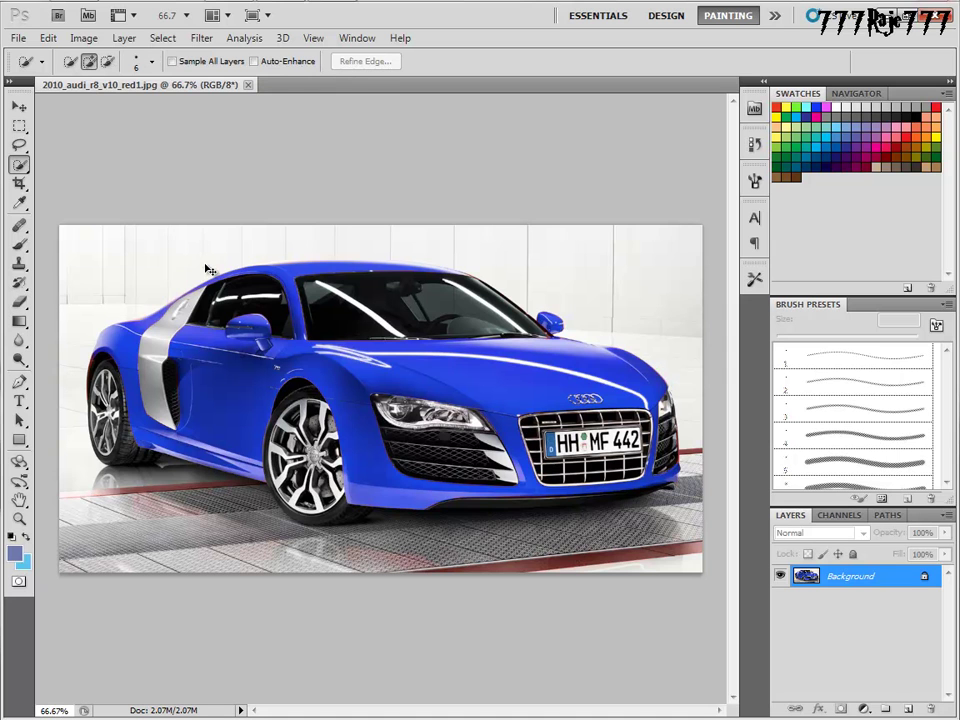
# Step: Restore the body selection, recolour the car yellow with Hue/Saturation, then deselect
pyautogui.hotkey('ctrl', 'alt', 'z')
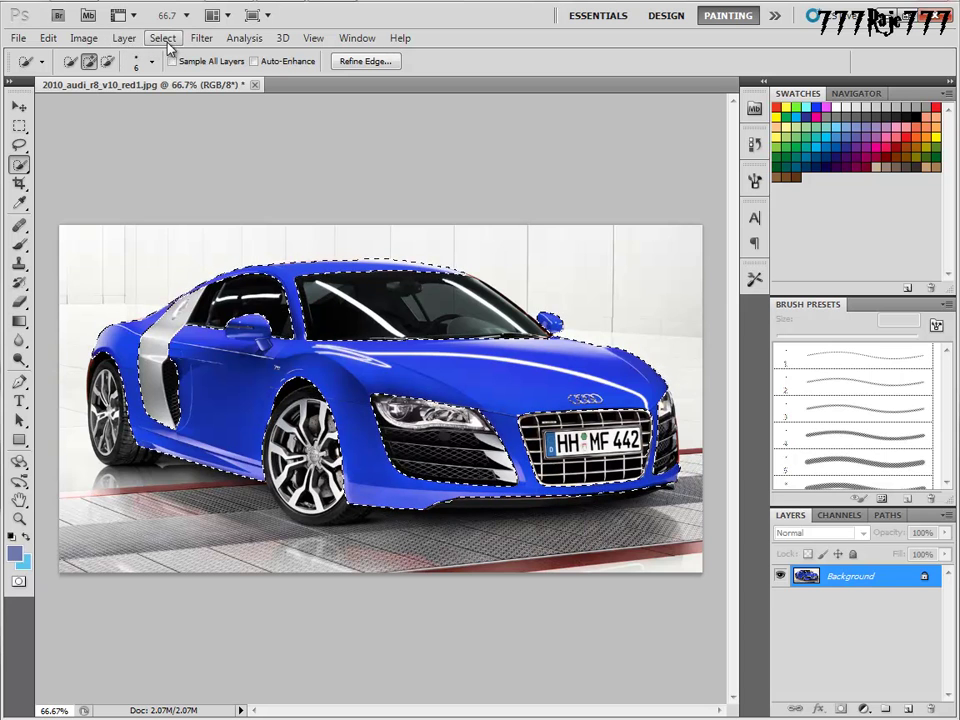
pyautogui.click(88, 39)
pyautogui.moveTo(250, 79)
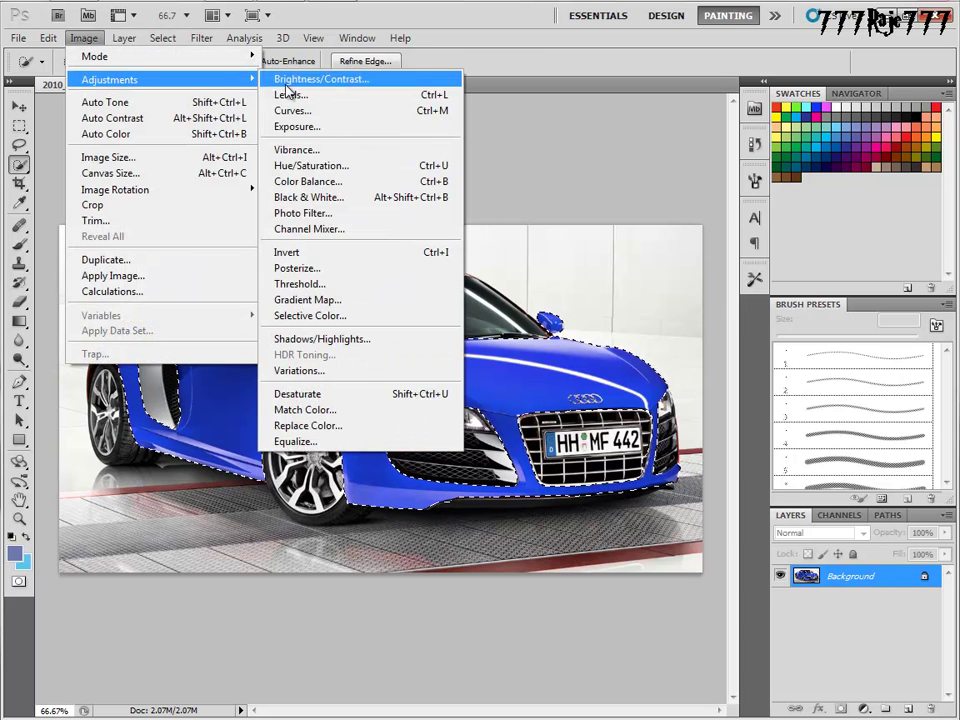
pyautogui.click(322, 162)
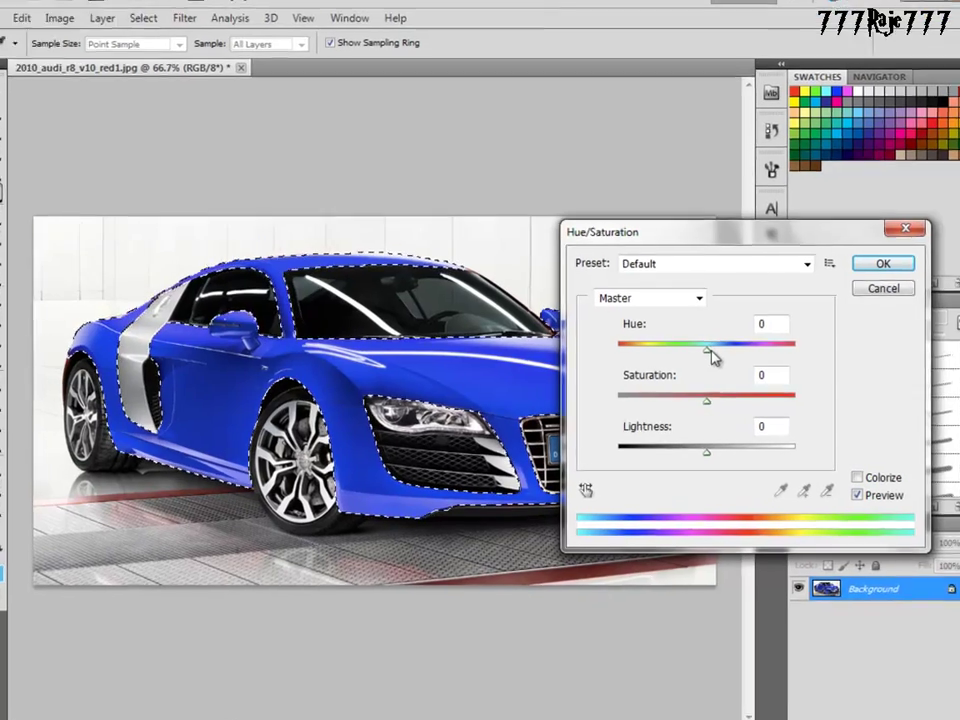
pyautogui.moveTo(693, 350); pyautogui.dragTo(629, 360)
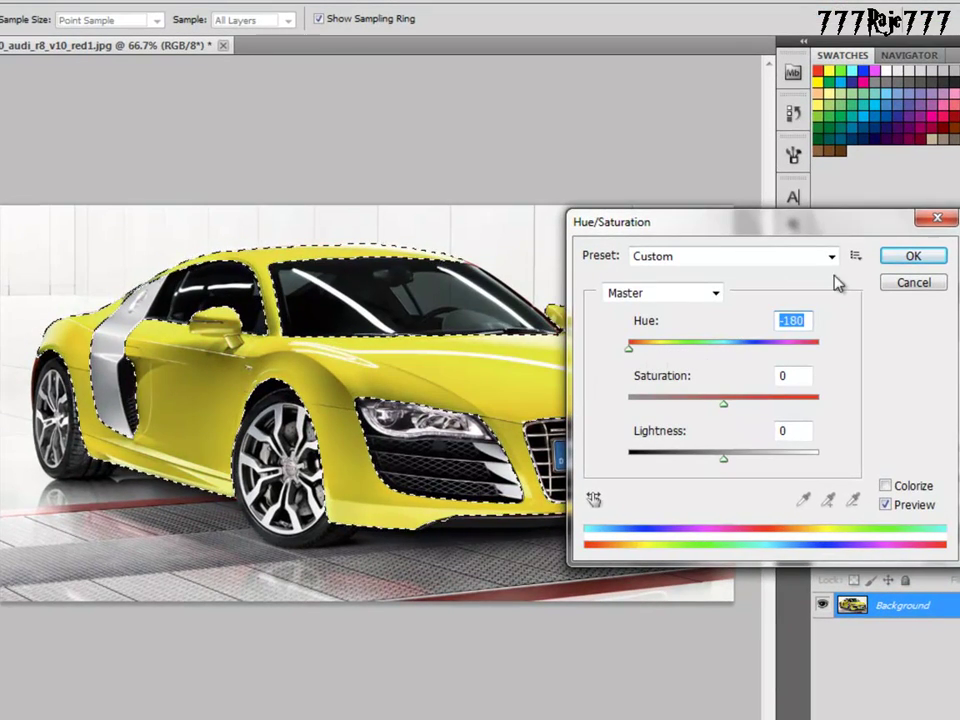
pyautogui.click(906, 259)
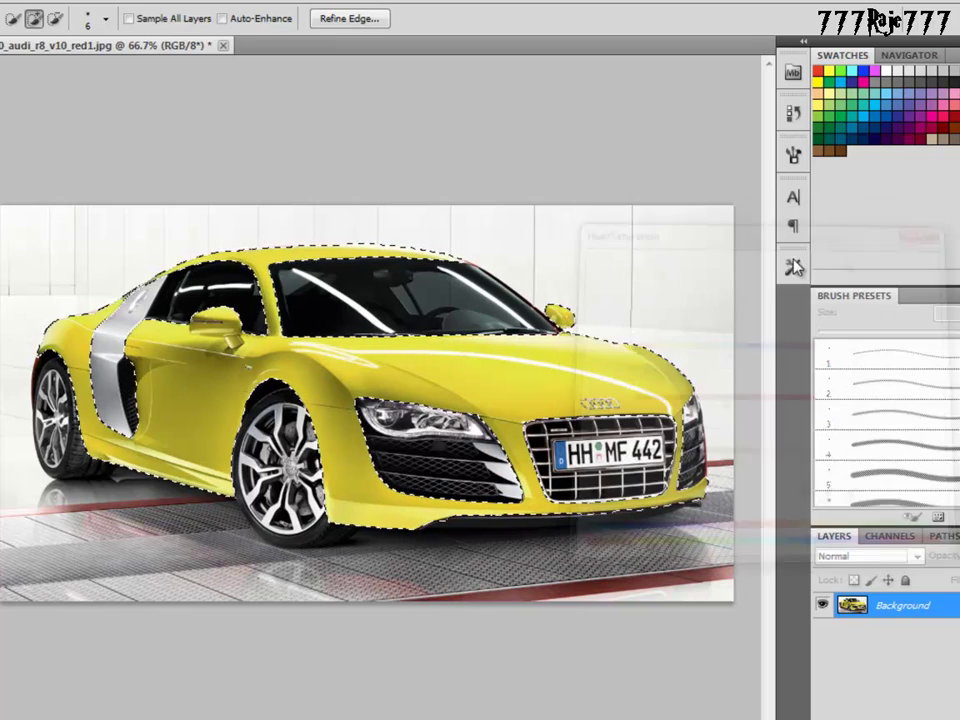
pyautogui.hotkey('ctrl', 'd')
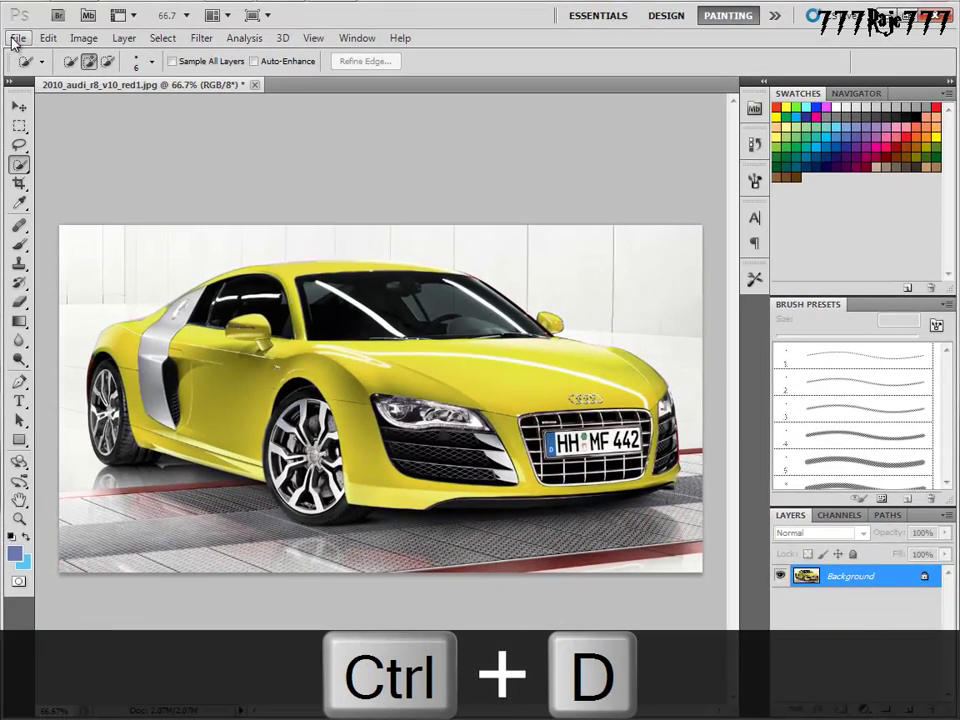
# Step: Save the yellow version as 2010_audi_r8_v10_red12.jpg in the Audi folder
pyautogui.click(14, 40)
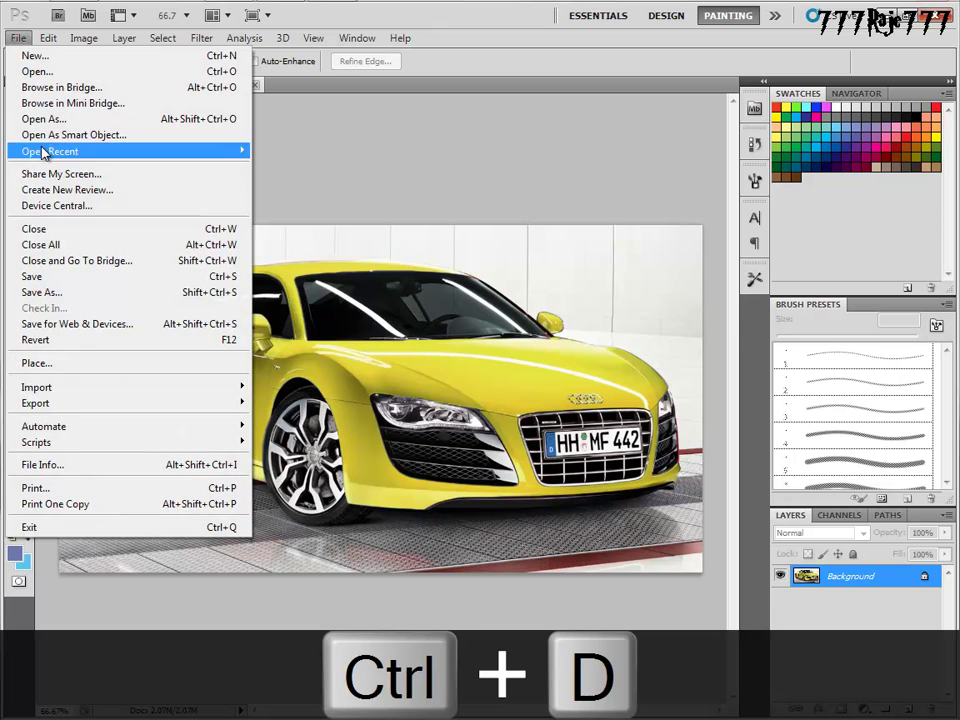
pyautogui.click(66, 291)
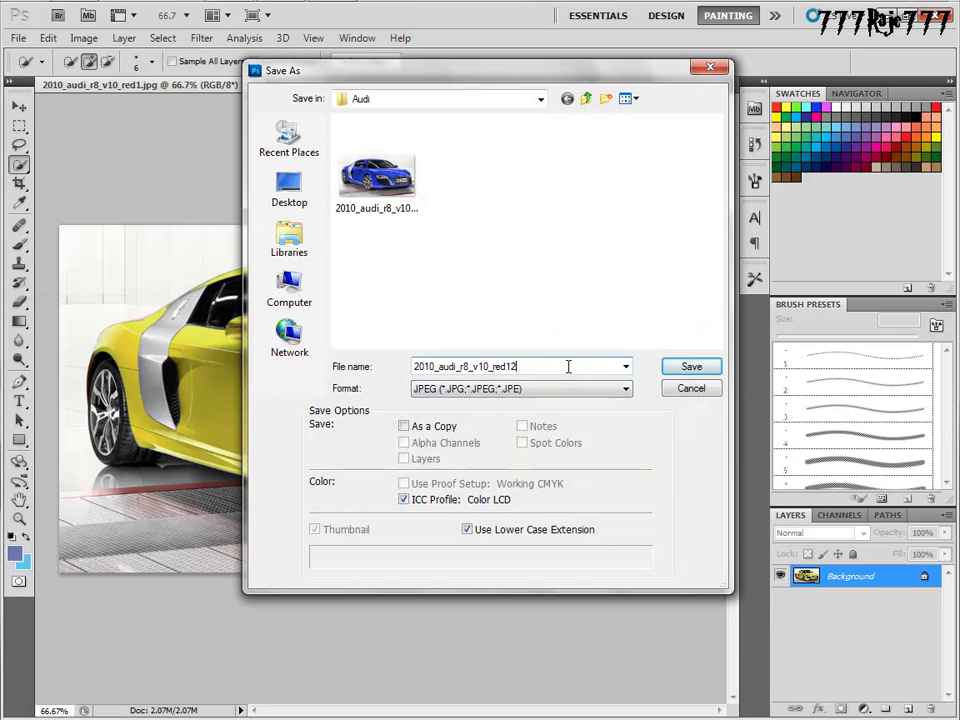
pyautogui.click(680, 368)
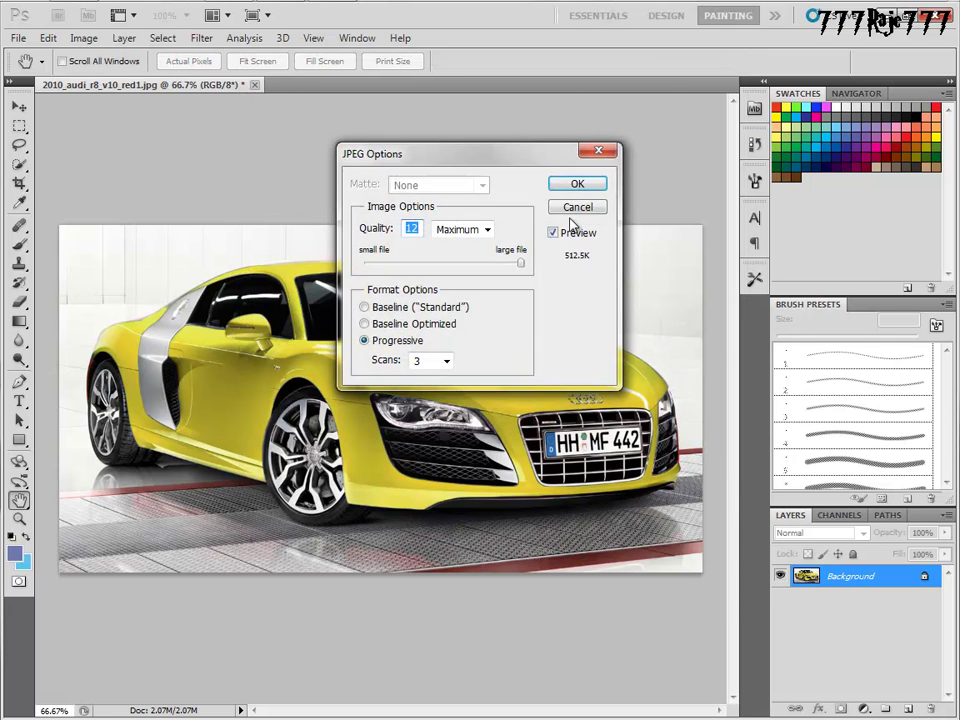
pyautogui.click(594, 188)
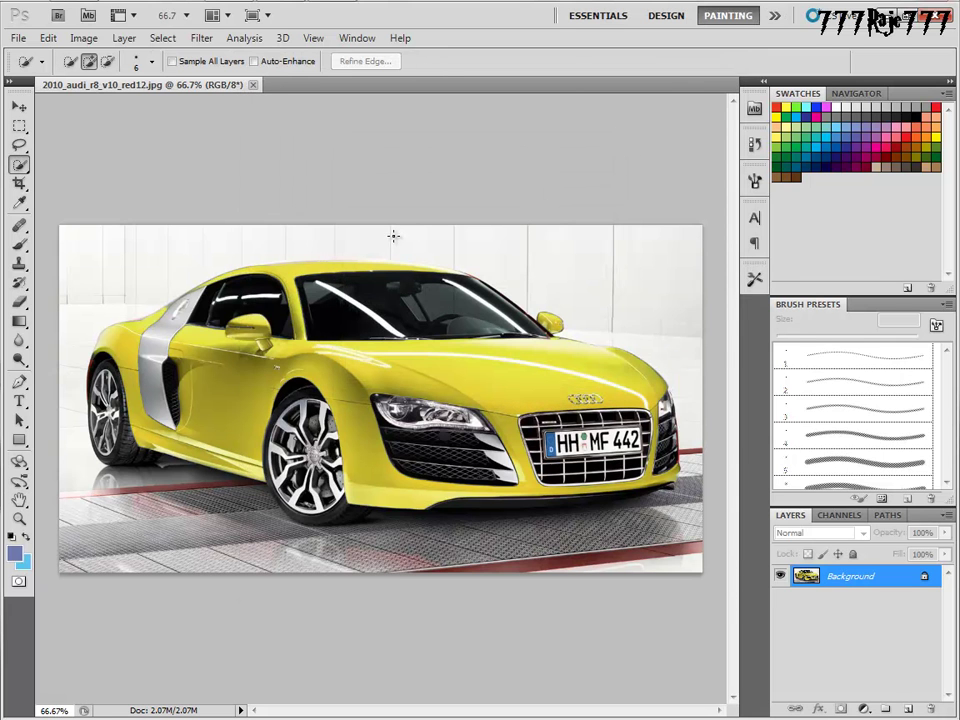
# Step: Restore the car body selection, shift its hue to -133 for purple, then deselect
pyautogui.hotkey('ctrl', 'alt', 'z')
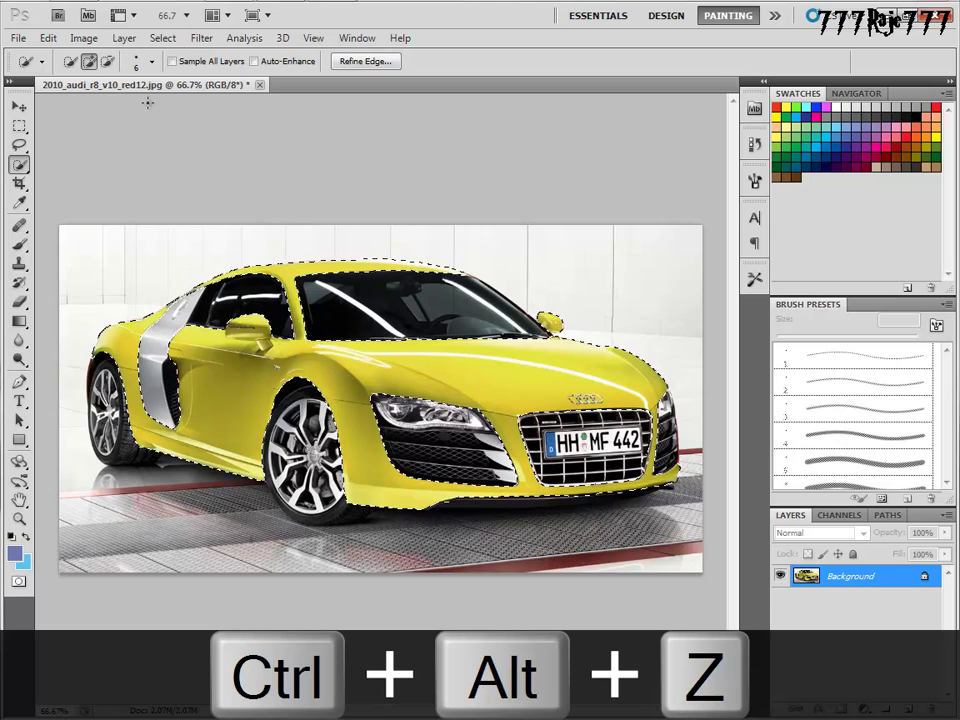
pyautogui.click(80, 38)
pyautogui.moveTo(116, 86)
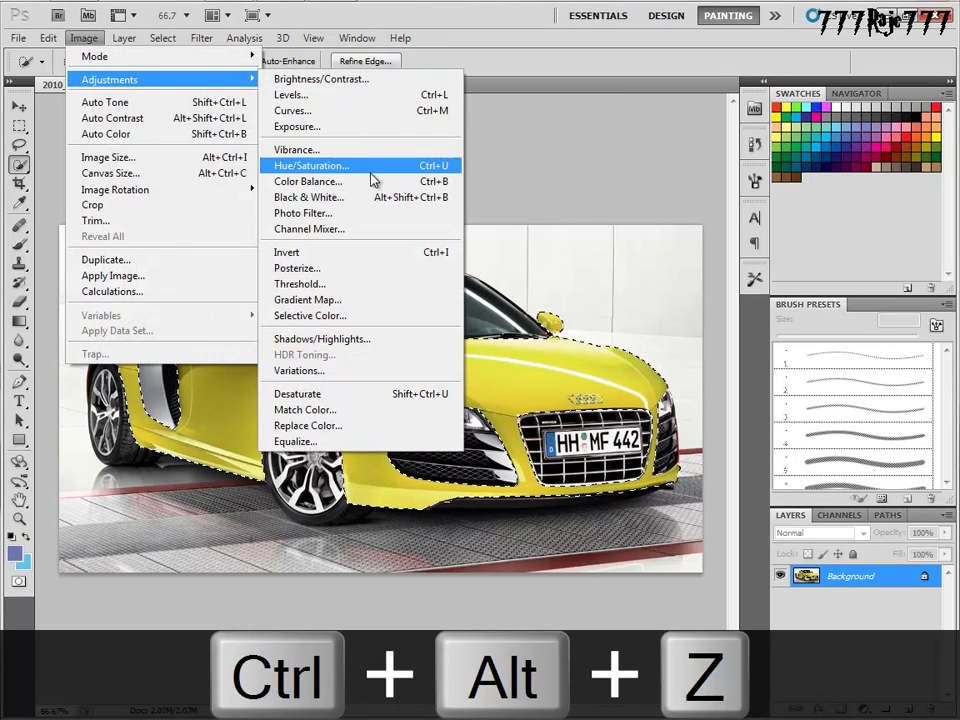
pyautogui.click(372, 175)
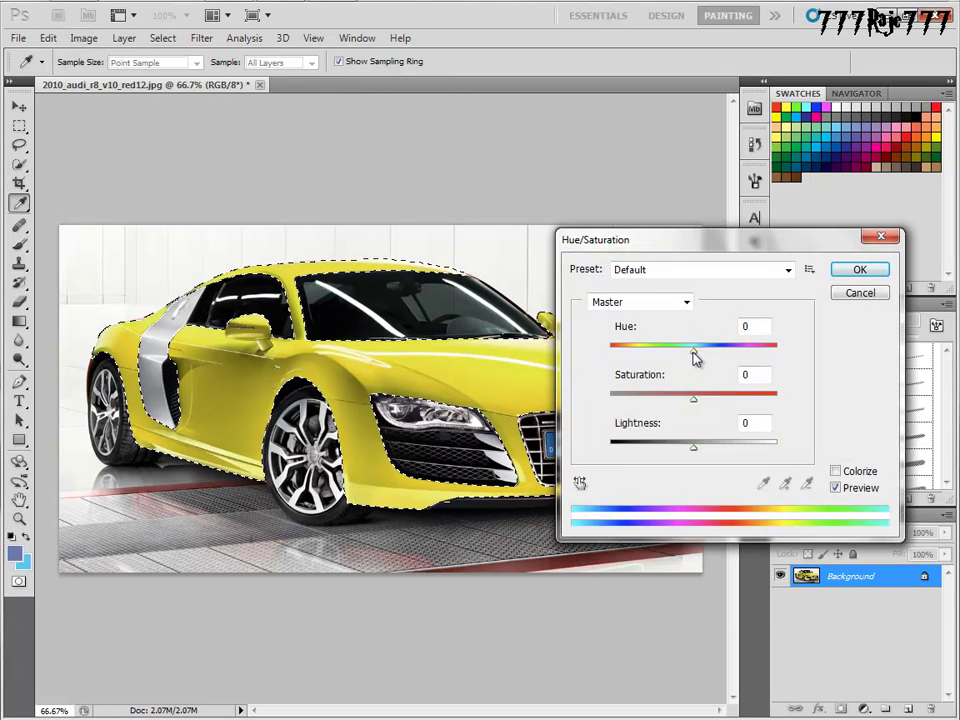
pyautogui.moveTo(695, 353); pyautogui.dragTo(628, 356)
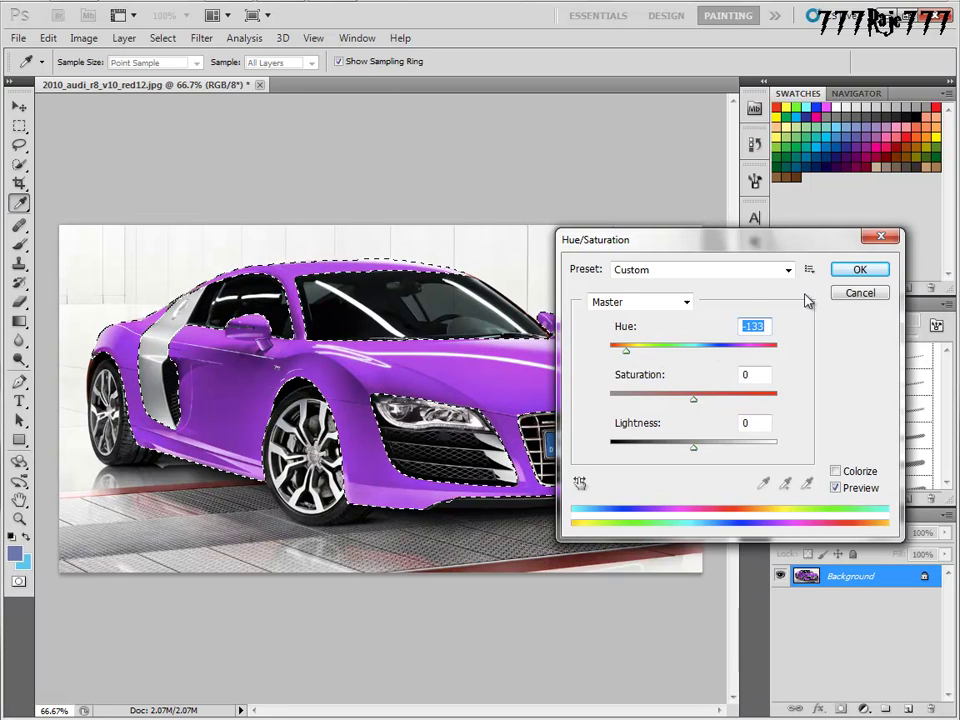
pyautogui.click(845, 264)
pyautogui.hotkey('ctrl', 'd')
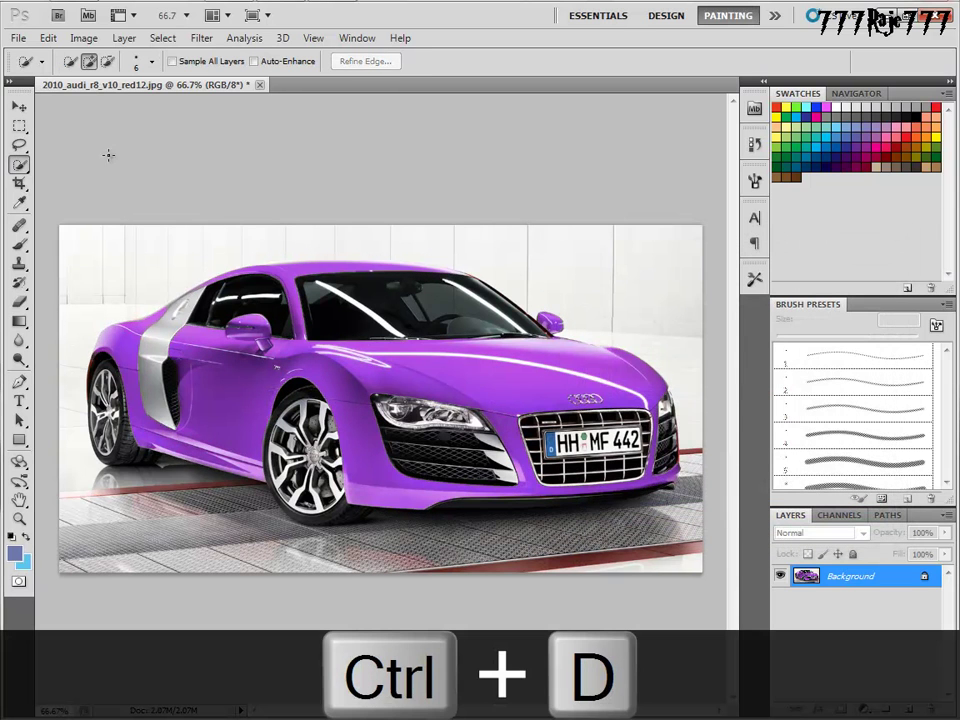
# Step: Save the purple car as JPEG 'red123' in the Audi folder and close the document
pyautogui.click(17, 38)
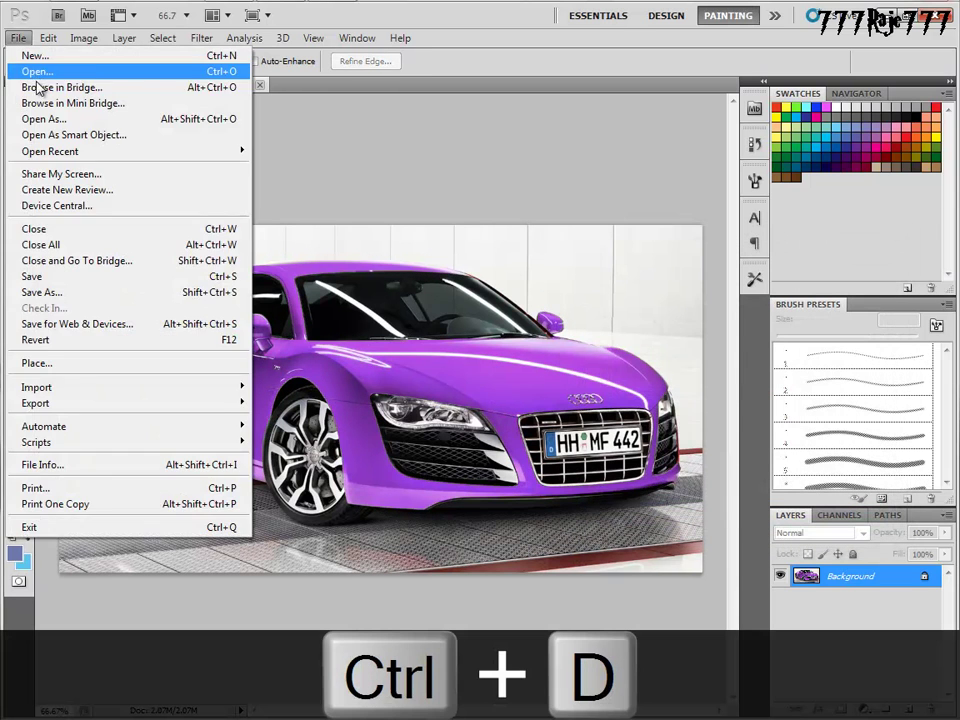
pyautogui.click(70, 294)
pyautogui.click(561, 366)
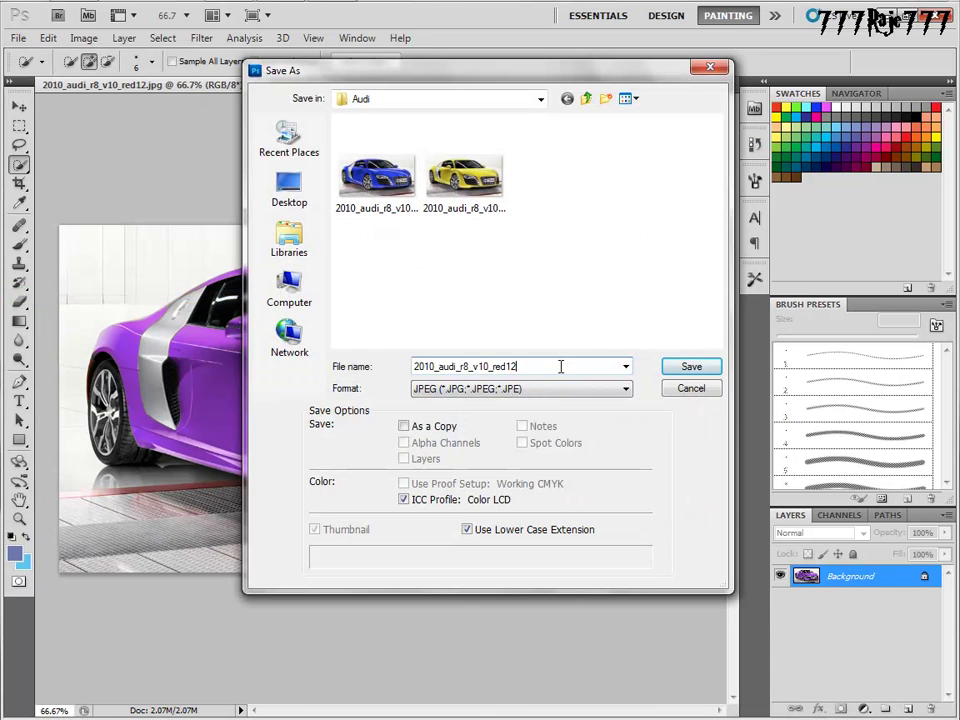
pyautogui.click(690, 369)
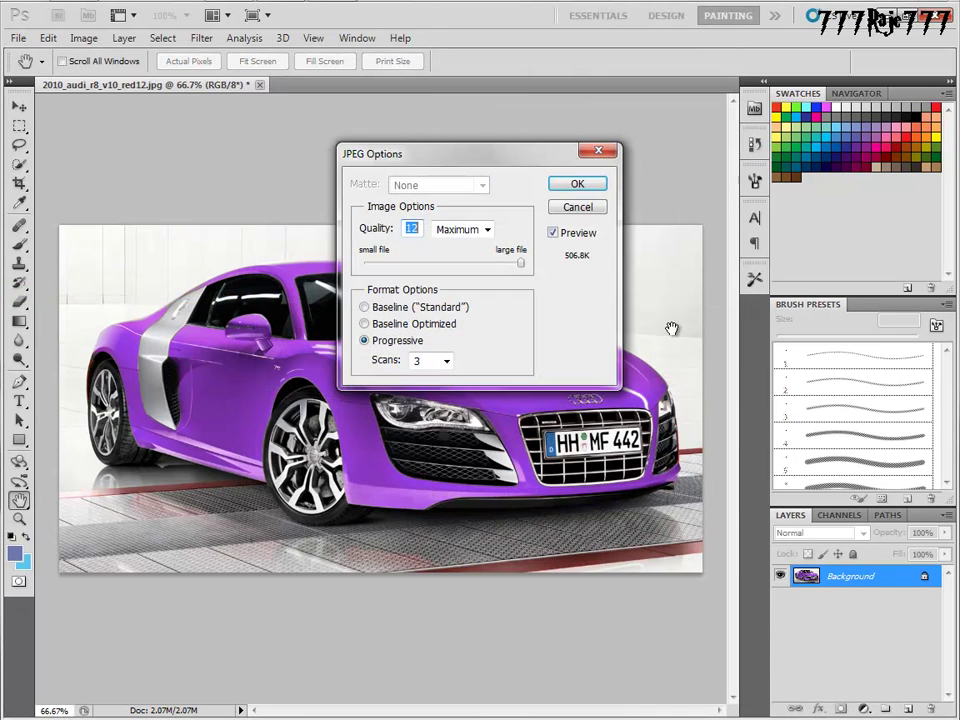
pyautogui.click(570, 182)
pyautogui.click(259, 85)
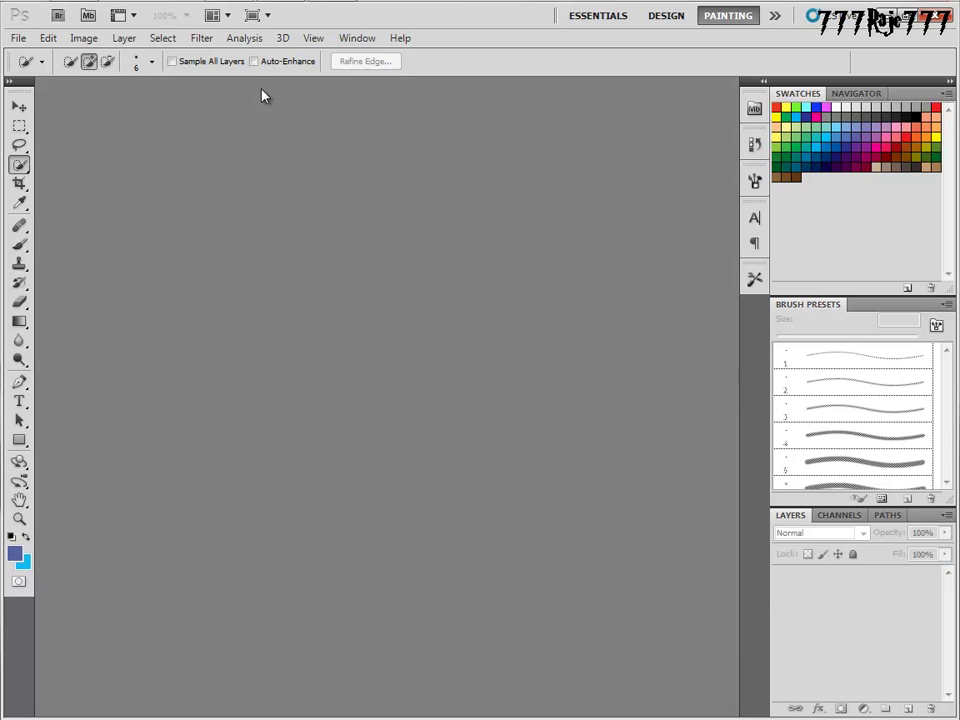
# Step: Exit Photoshop, close the Downloads window and open Personalization from the desktop
pyautogui.click(890, 15)
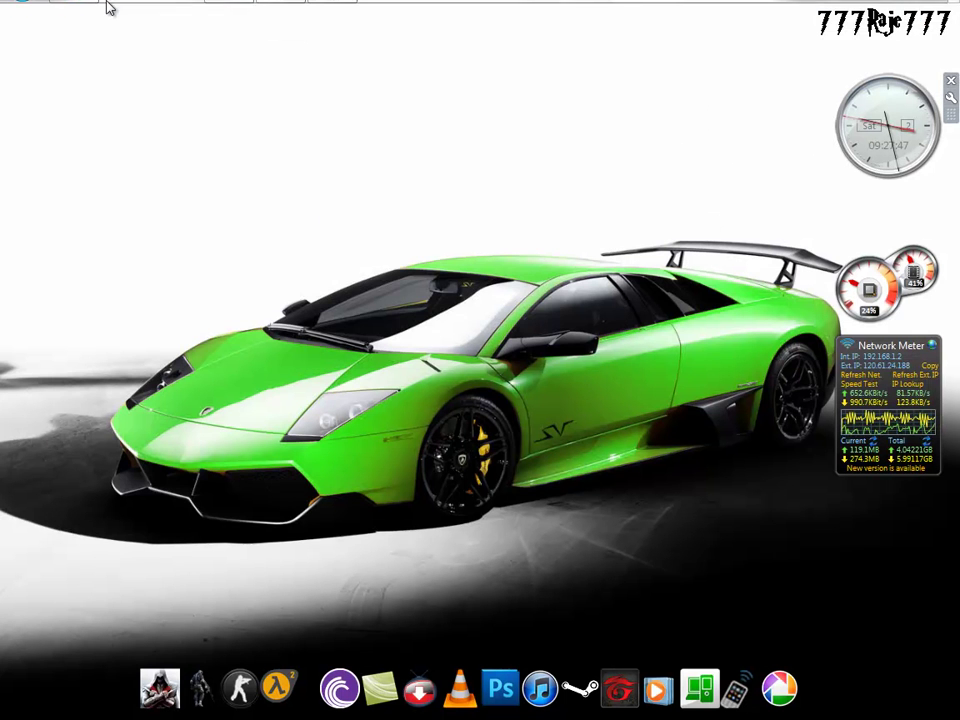
pyautogui.click(72, 12)
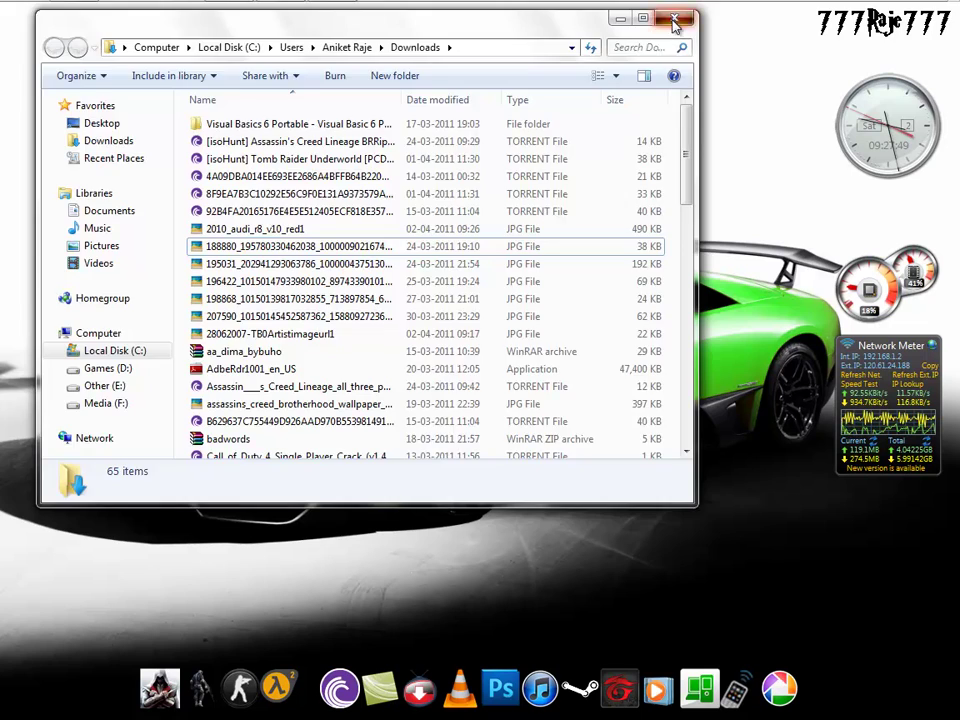
pyautogui.click(620, 18)
pyautogui.rightClick(287, 210)
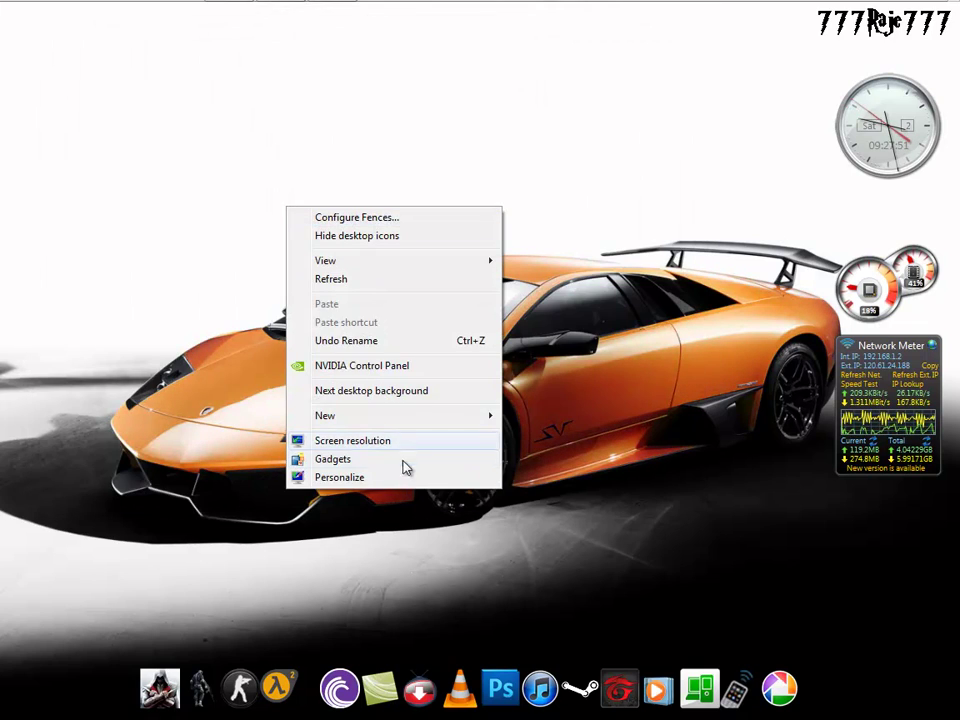
pyautogui.click(406, 477)
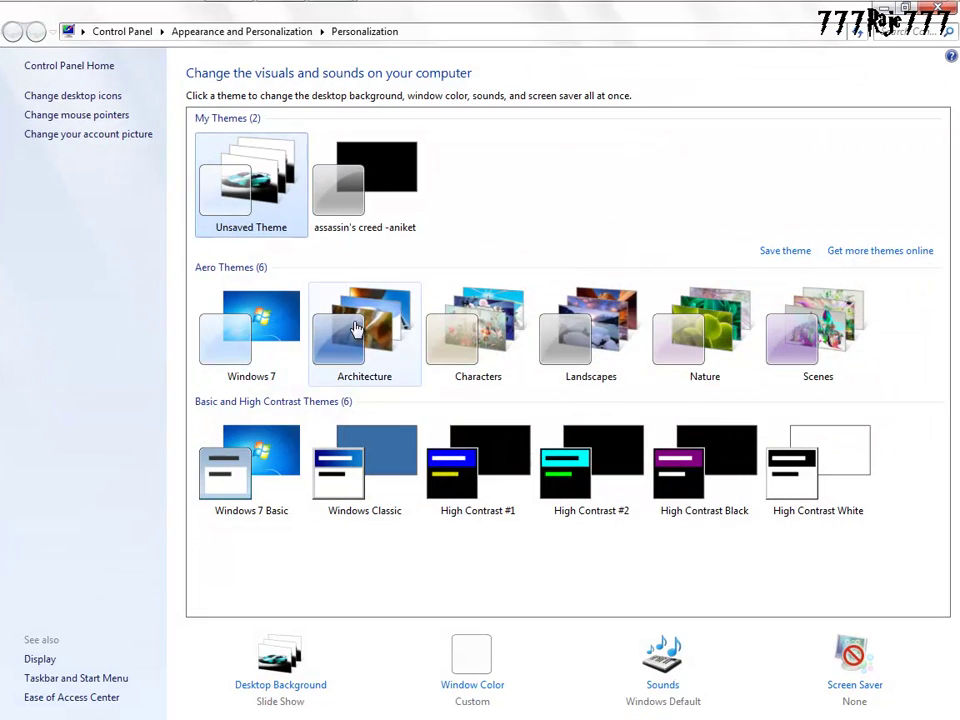
# Step: Use the F:\Audi folder as the desktop background picture source
pyautogui.click(318, 690)
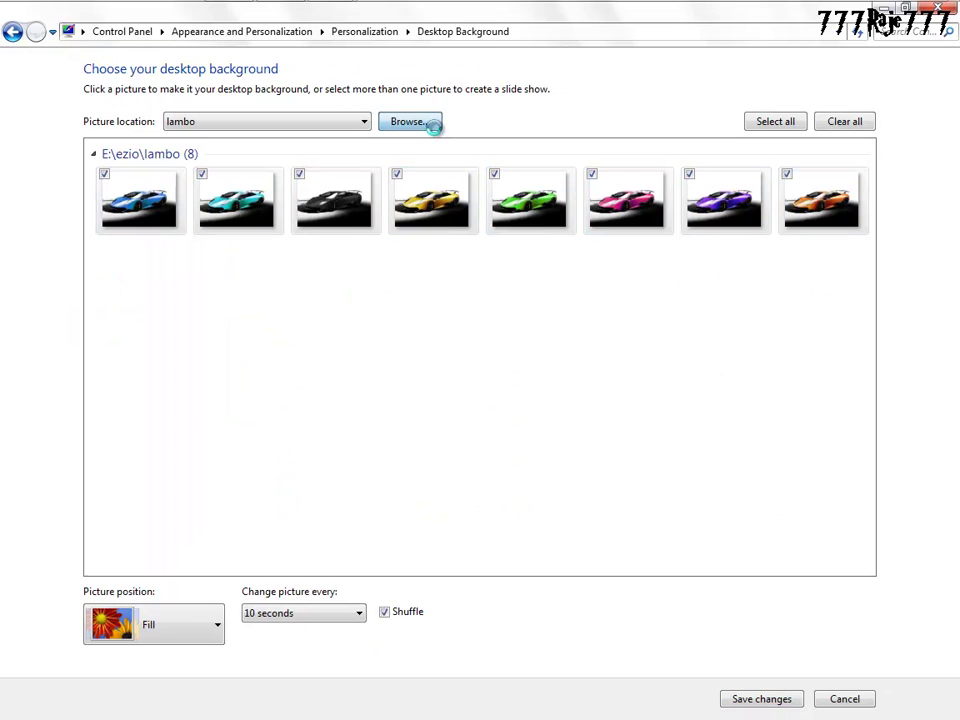
pyautogui.click(429, 122)
pyautogui.click(372, 359)
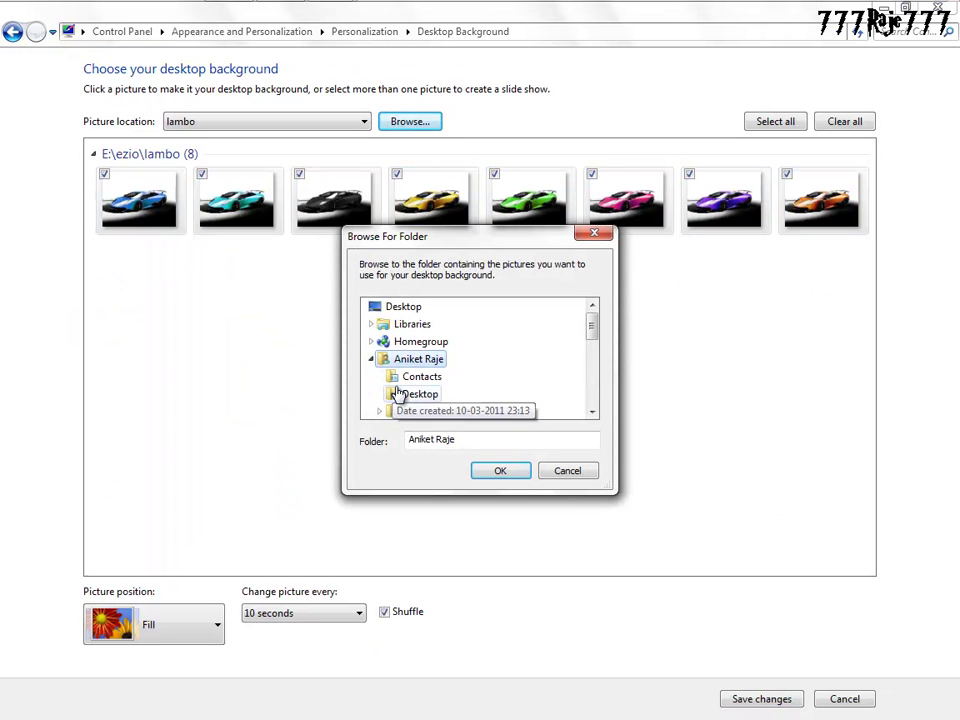
pyautogui.moveTo(593, 330); pyautogui.dragTo(594, 388)
pyautogui.click(369, 377)
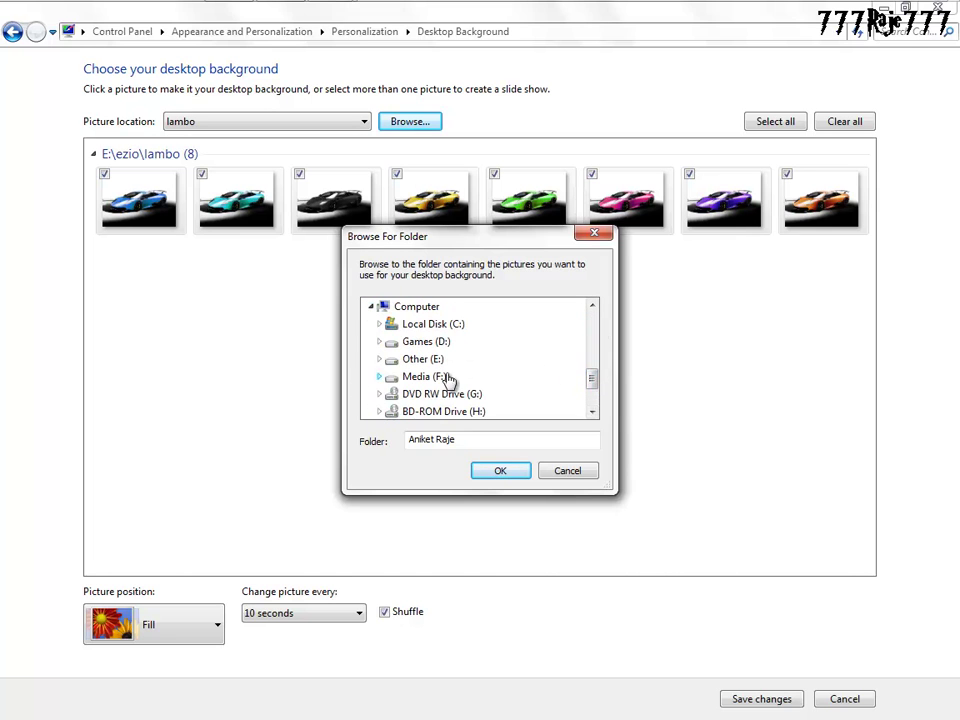
pyautogui.click(412, 378)
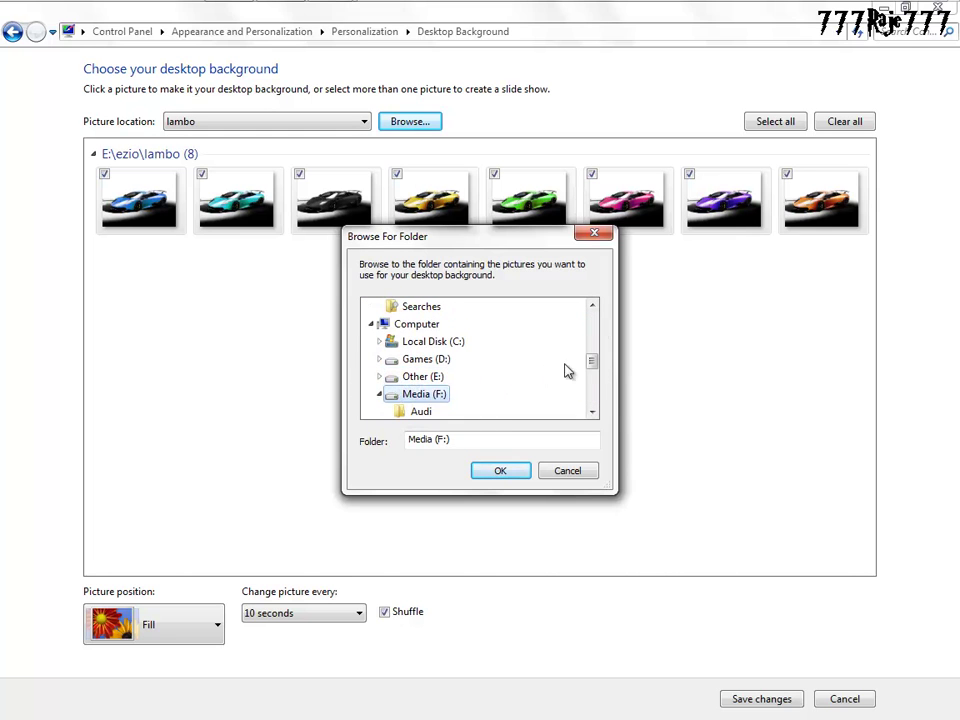
pyautogui.click(422, 378)
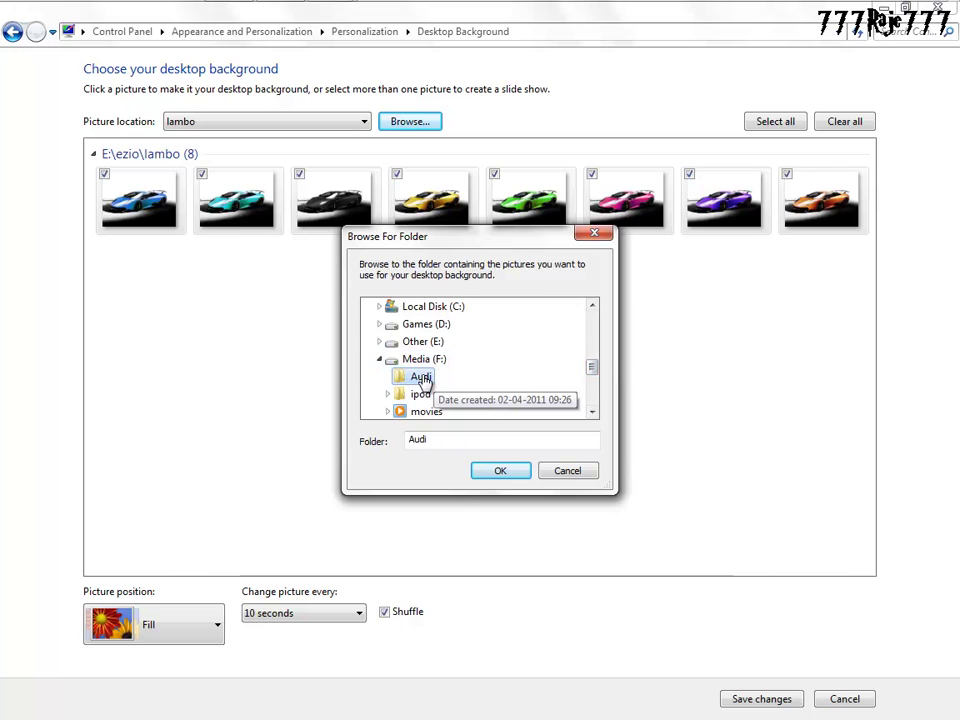
pyautogui.click(506, 472)
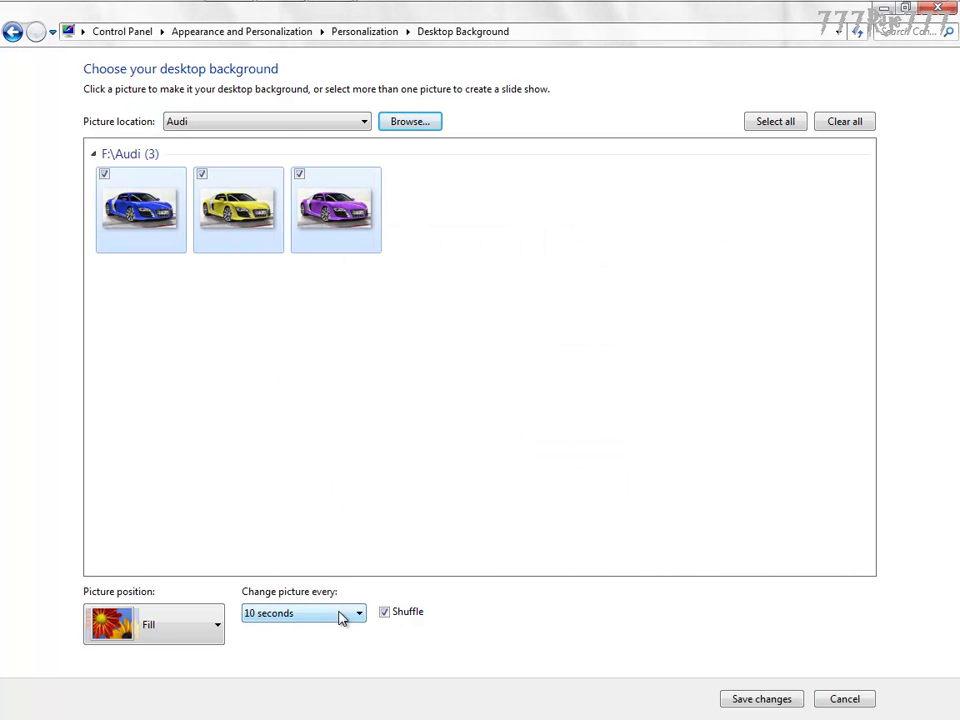
# Step: Set the picture position to Fit and save the Audi slideshow background
pyautogui.click(189, 625)
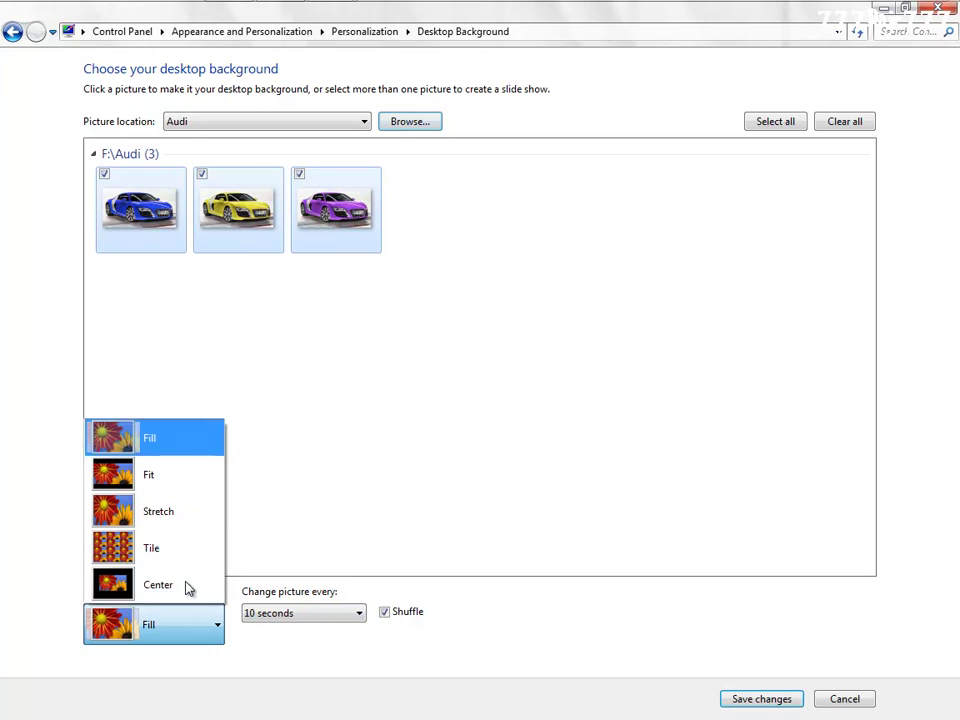
pyautogui.click(196, 477)
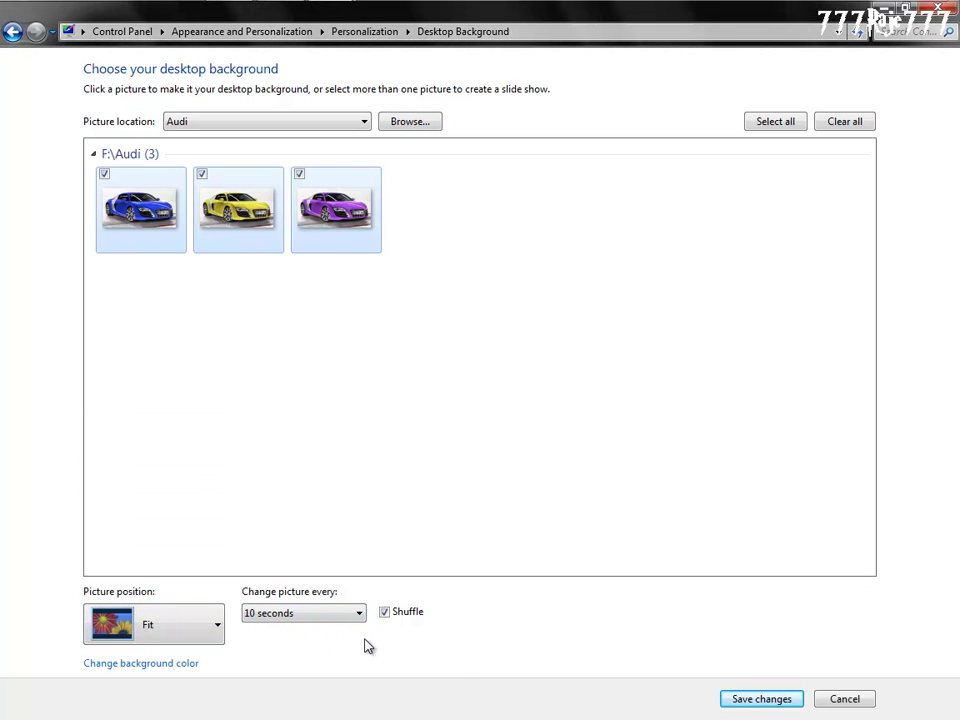
pyautogui.click(763, 699)
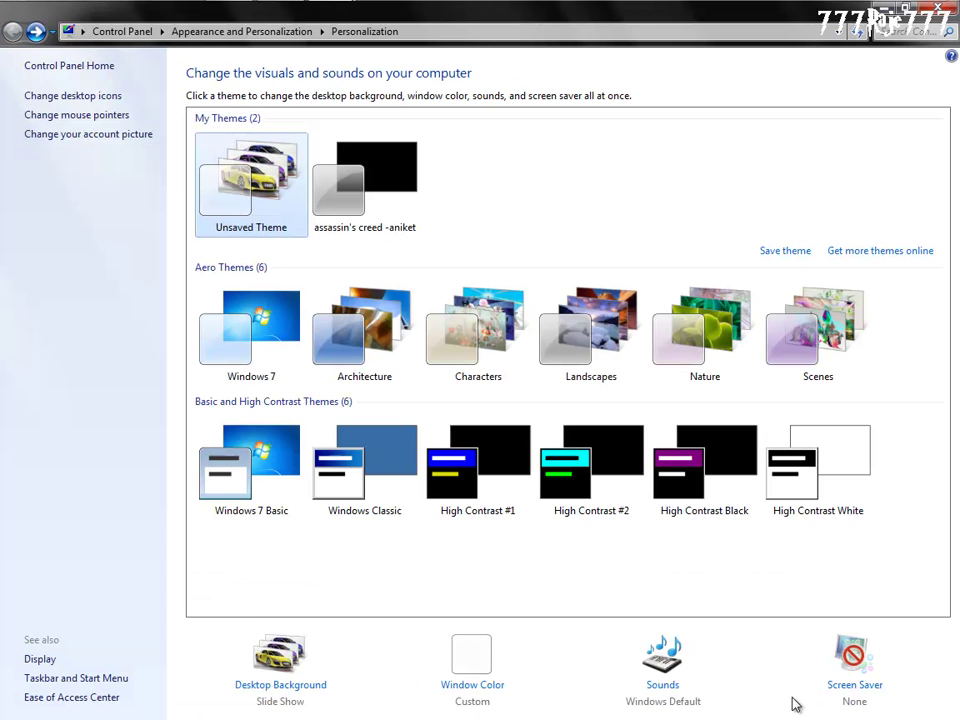
# Step: Close the Personalization window to watch the Audi wallpaper slideshow on the desktop
pyautogui.click(940, 12)
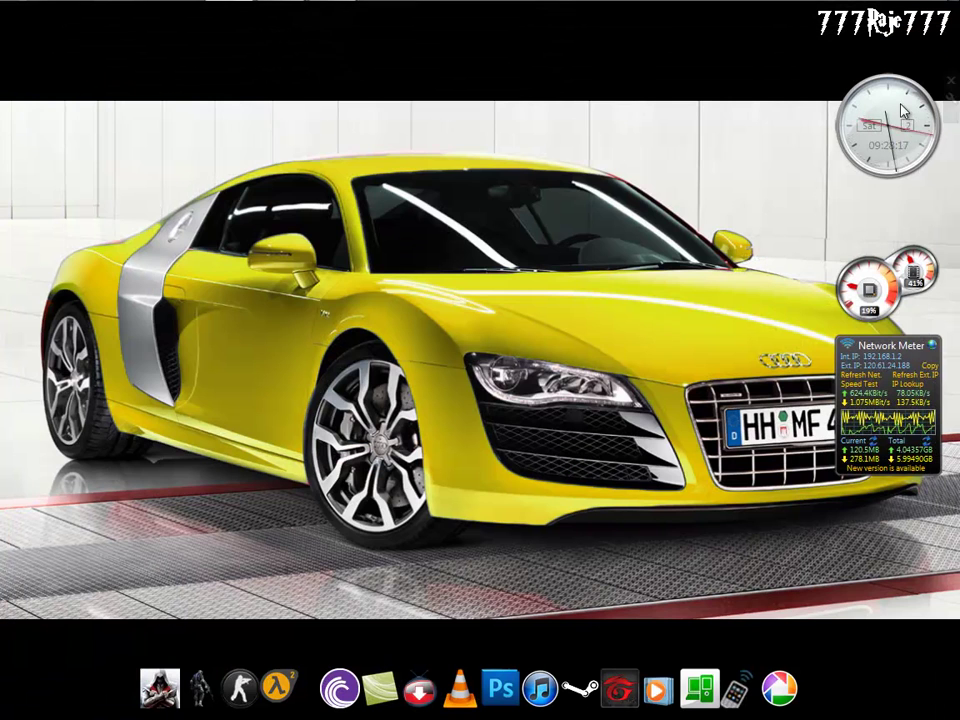